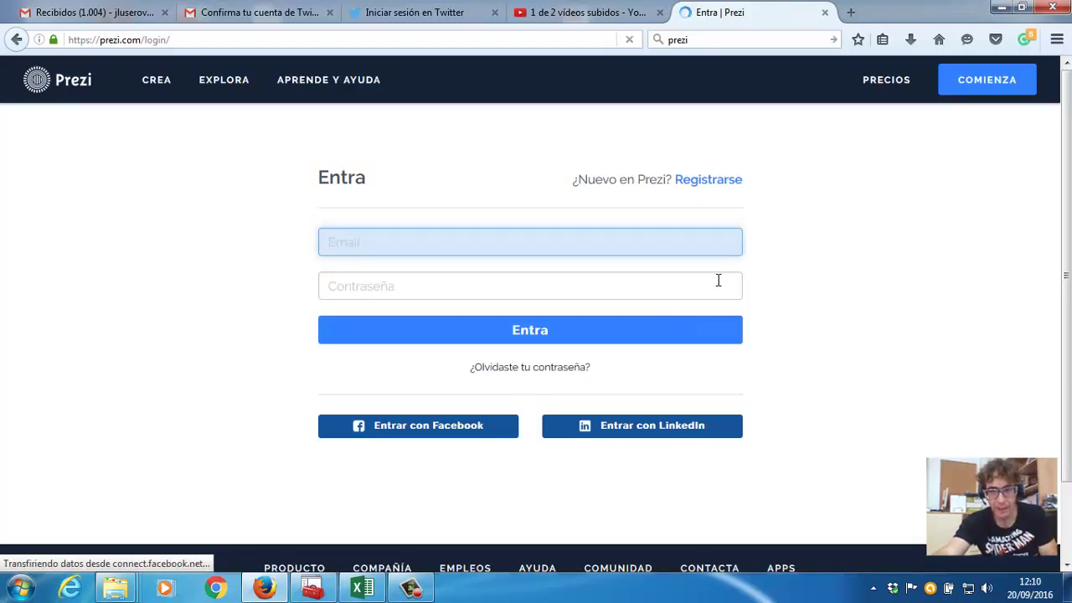
# Start registering a new account and scroll through the plan pricing table.
pyautogui.click(717, 185)
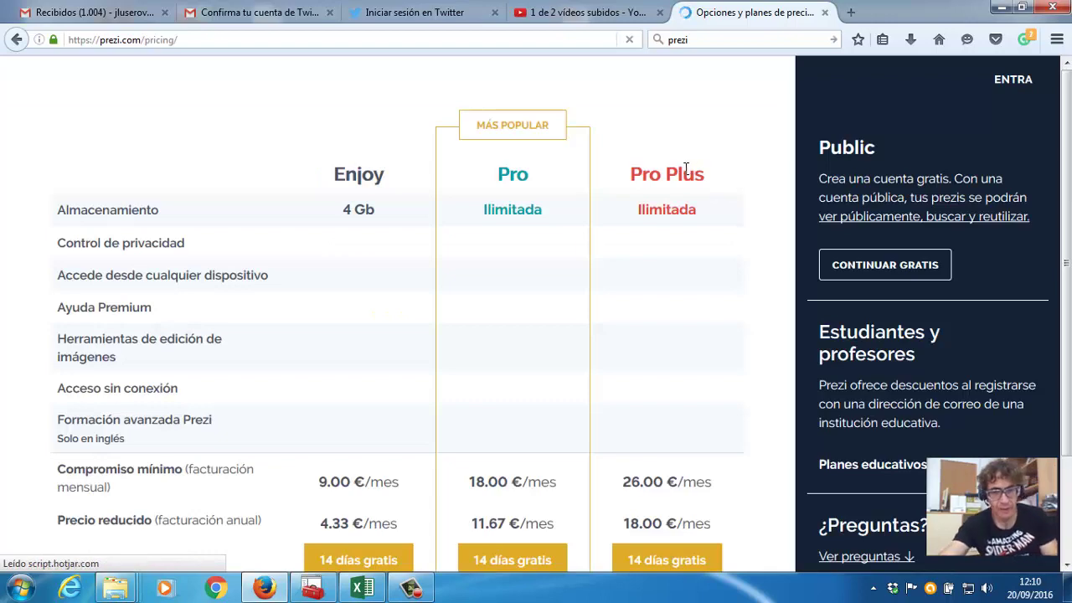
pyautogui.scroll(-3, 374, 230)
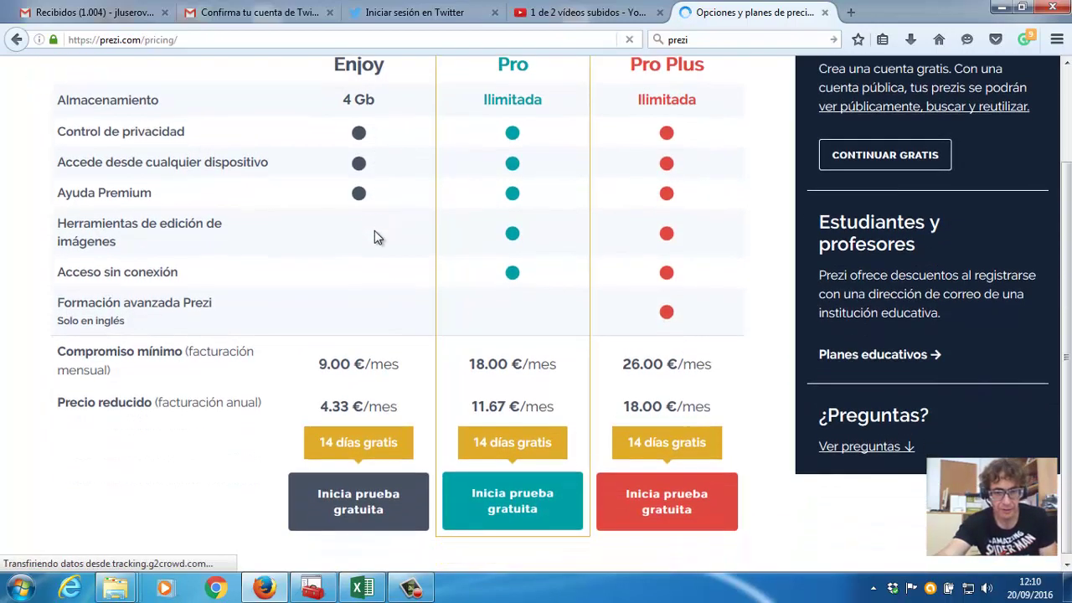
pyautogui.scroll(3, 359, 490)
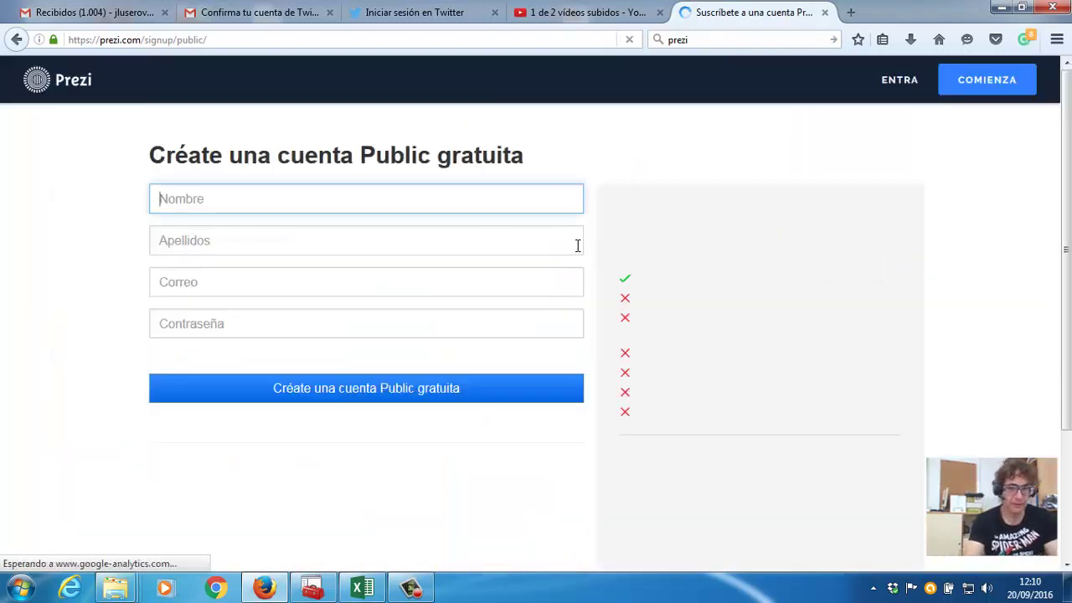
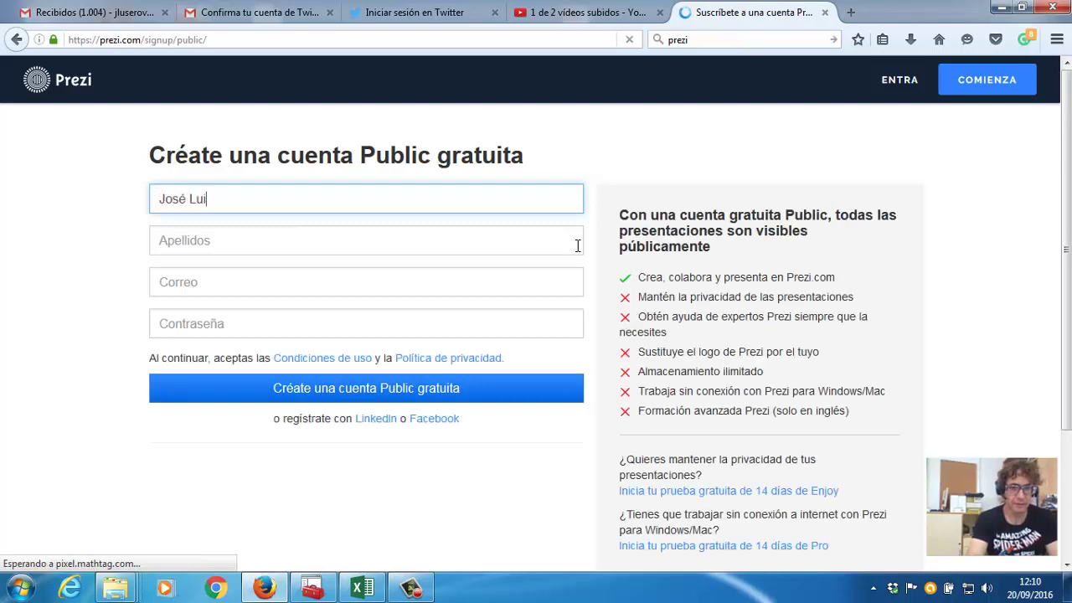
# Enter the first name, surname, suggested e-mail and a password, then submit the form.
pyautogui.click(578, 245)
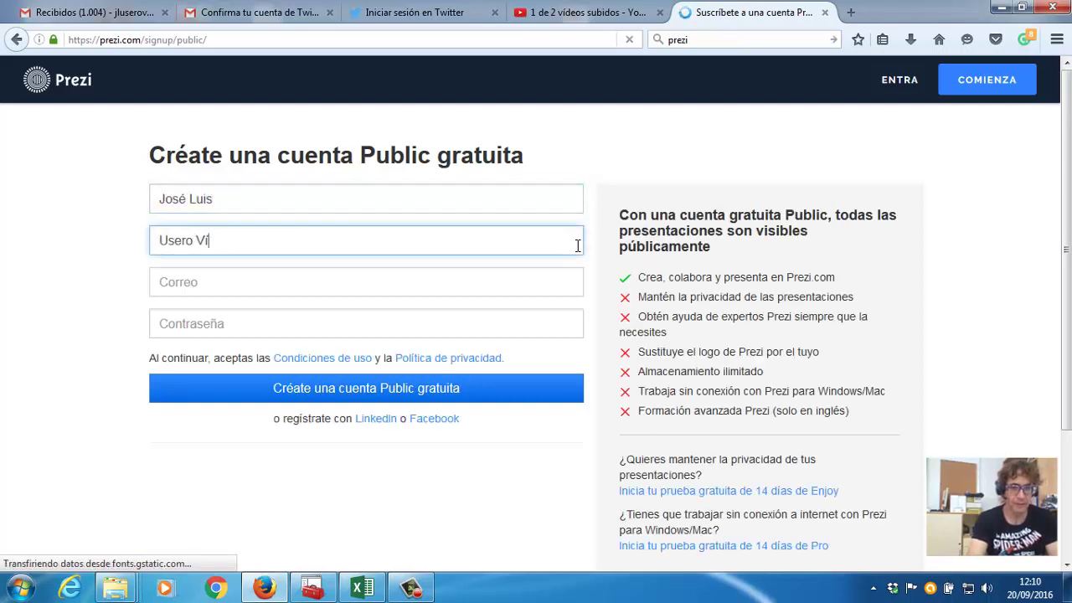
pyautogui.press('Tab')
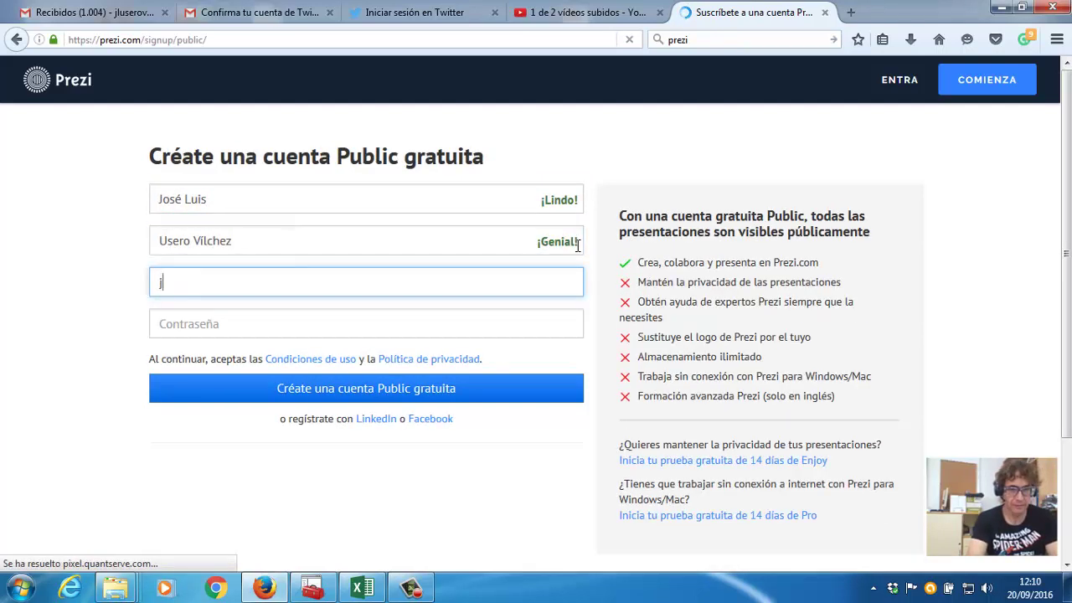
pyautogui.press('Down')
pyautogui.press('Tab')
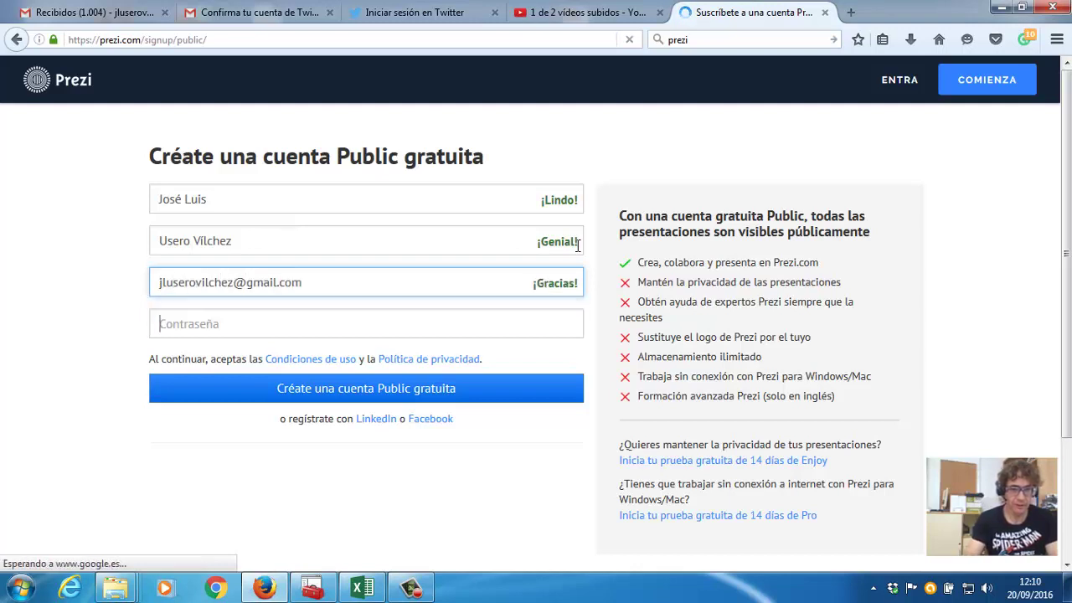
pyautogui.write('aa')
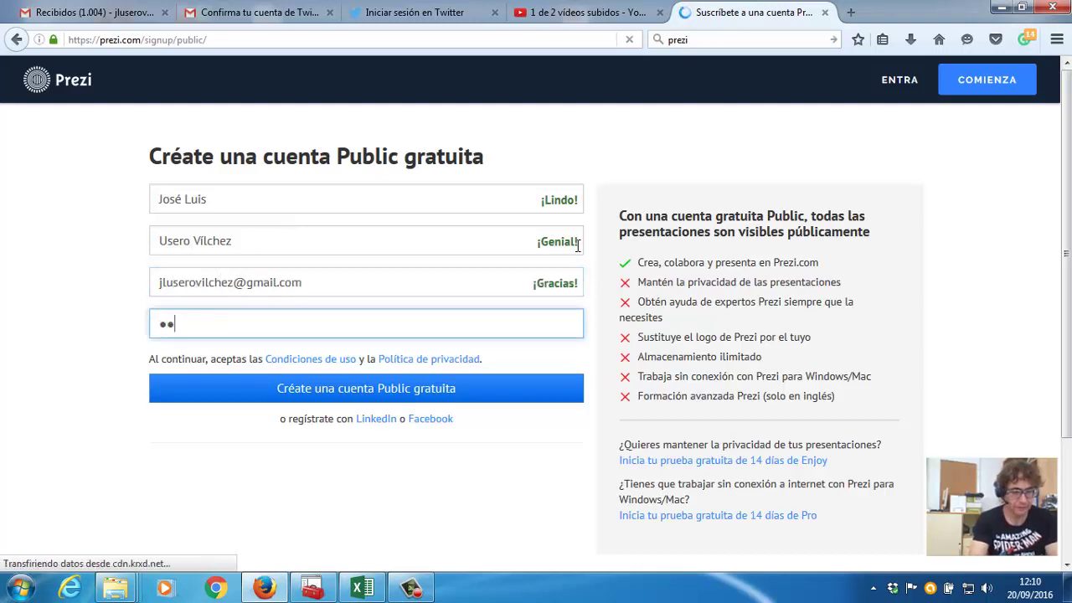
pyautogui.write('aaaaaaa')
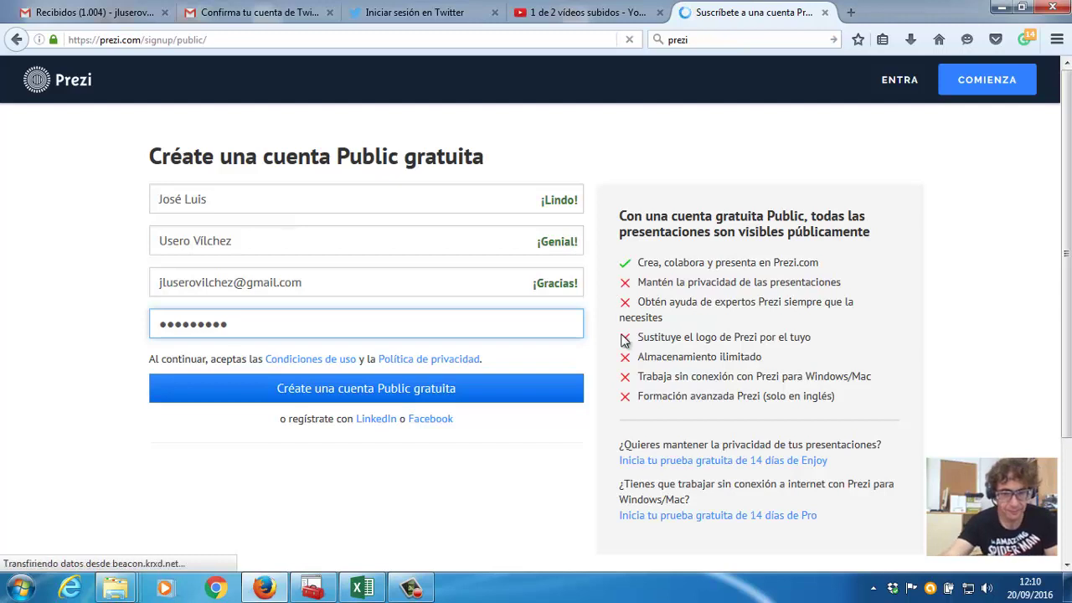
pyautogui.click(485, 383)
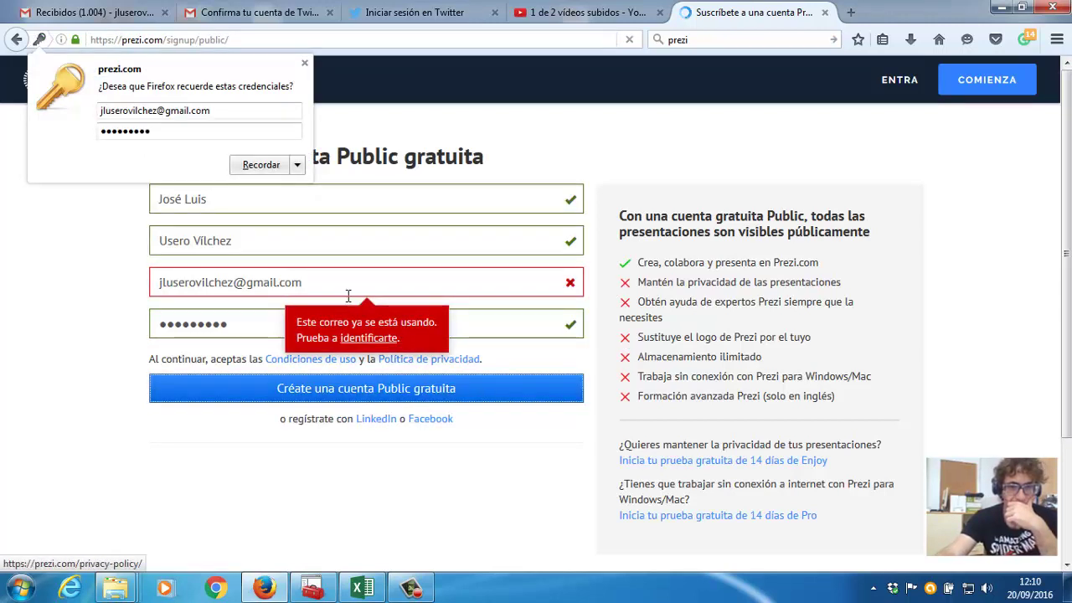
# Replace the rejected e-mail's user part with a different address and retype the password.
pyautogui.click(229, 284)
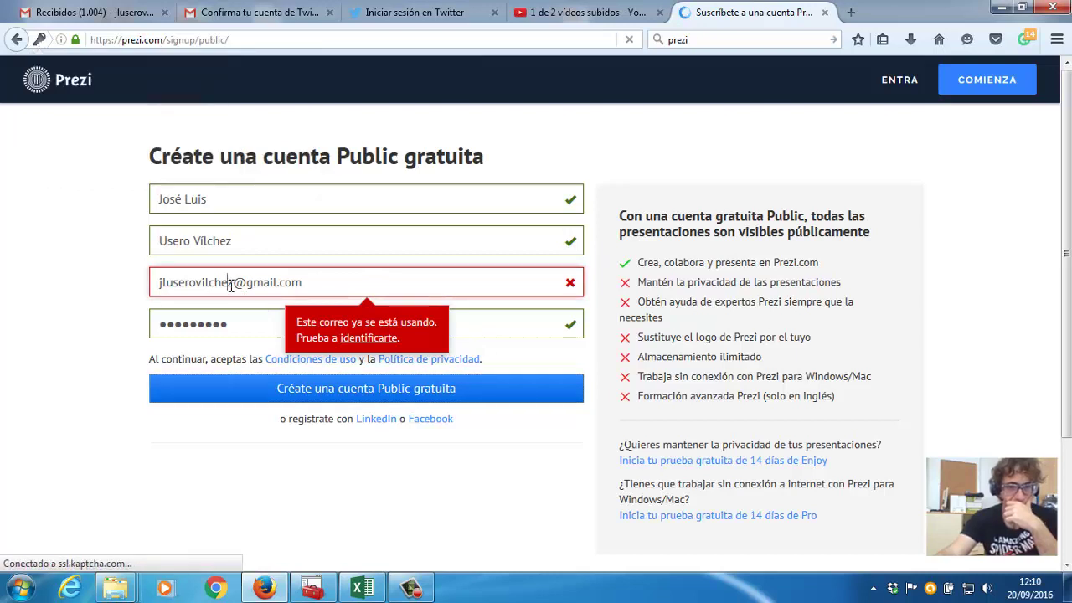
pyautogui.moveTo(233, 285); pyautogui.dragTo(99, 282)
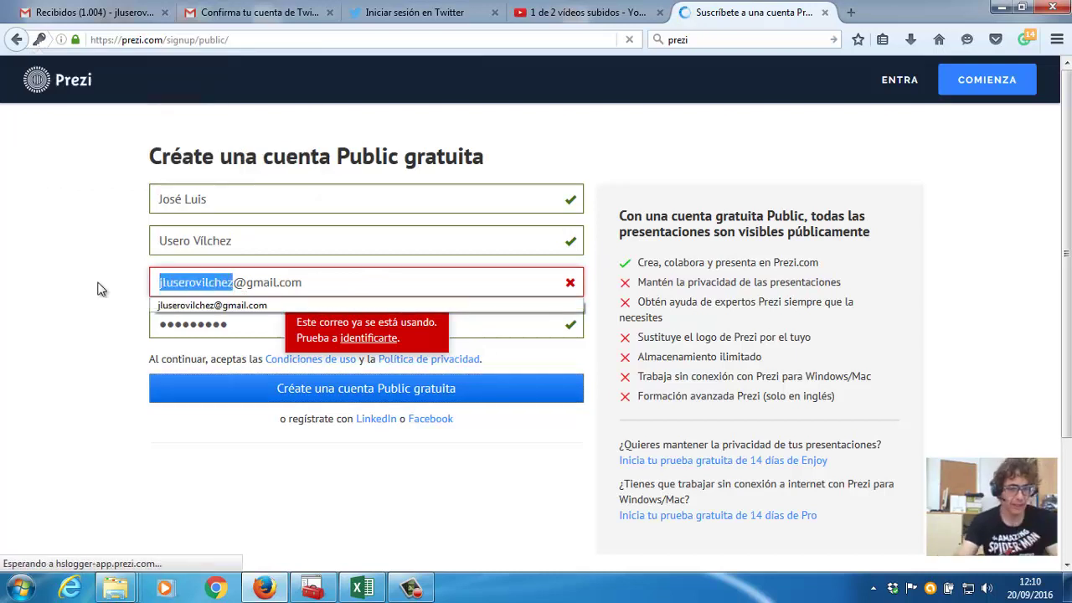
pyautogui.write('todo')
pyautogui.press('BackSpace')
pyautogui.press('BackSpace')
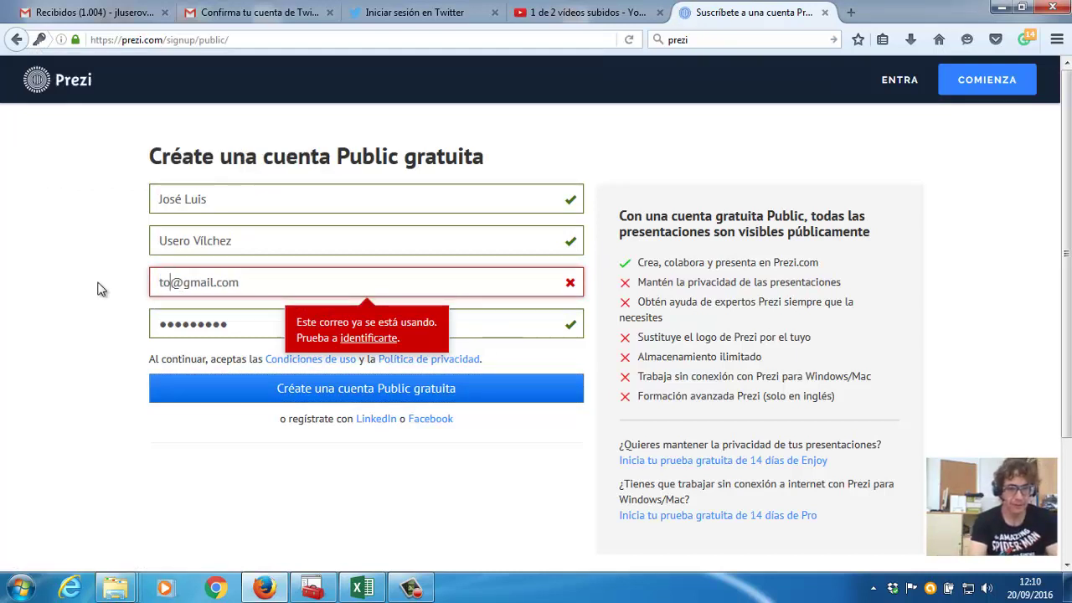
pyautogui.press('BackSpace')
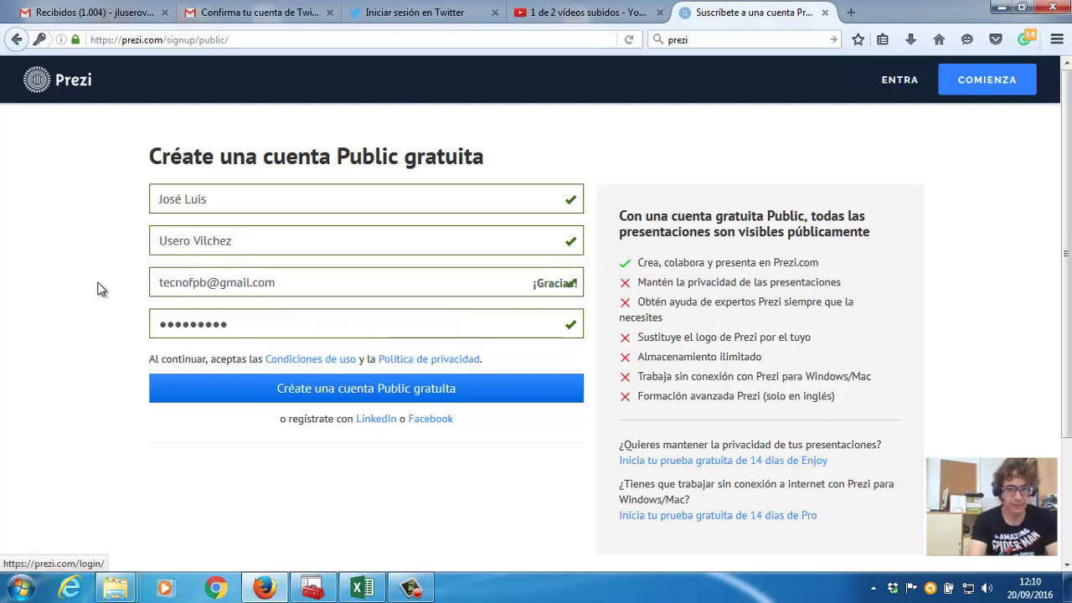
pyautogui.press('Tab')
pyautogui.write('•••')
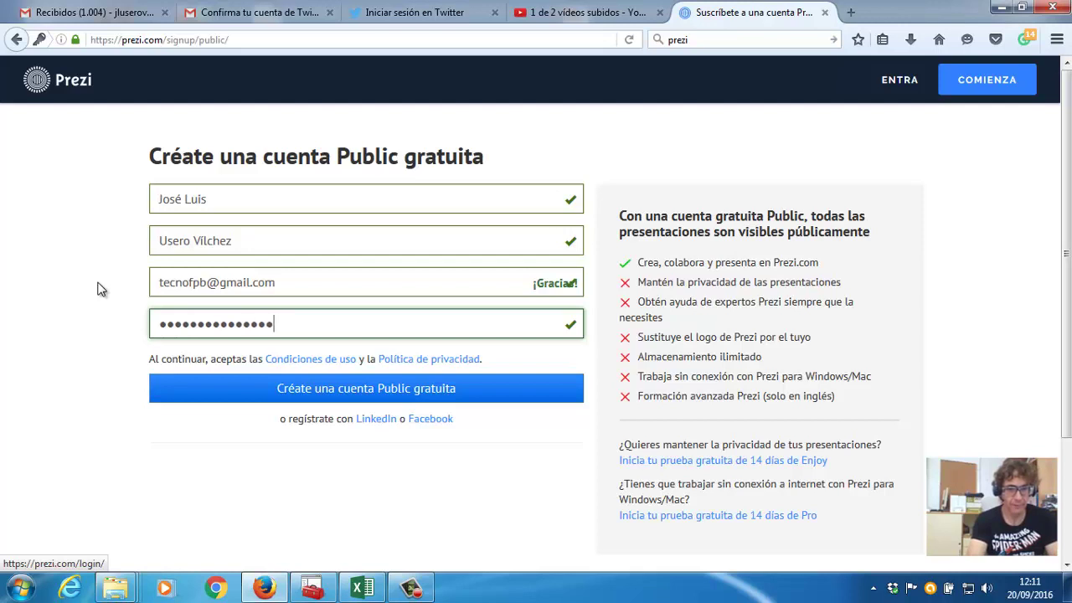
# Create the free Public account and choose Estudiante as the profile.
pyautogui.click(240, 387)
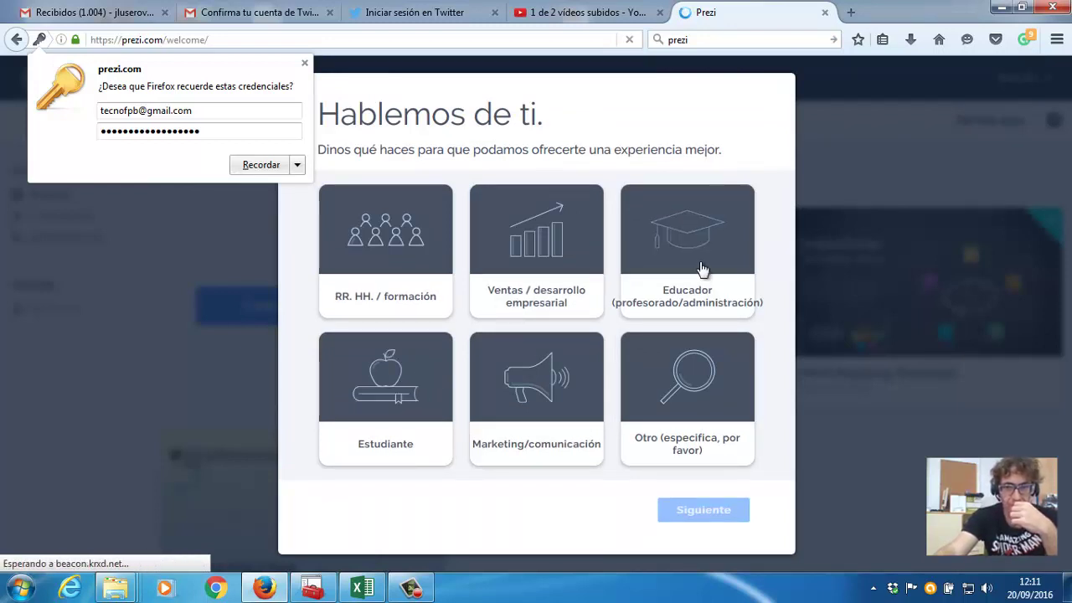
pyautogui.click(402, 369)
pyautogui.click(696, 515)
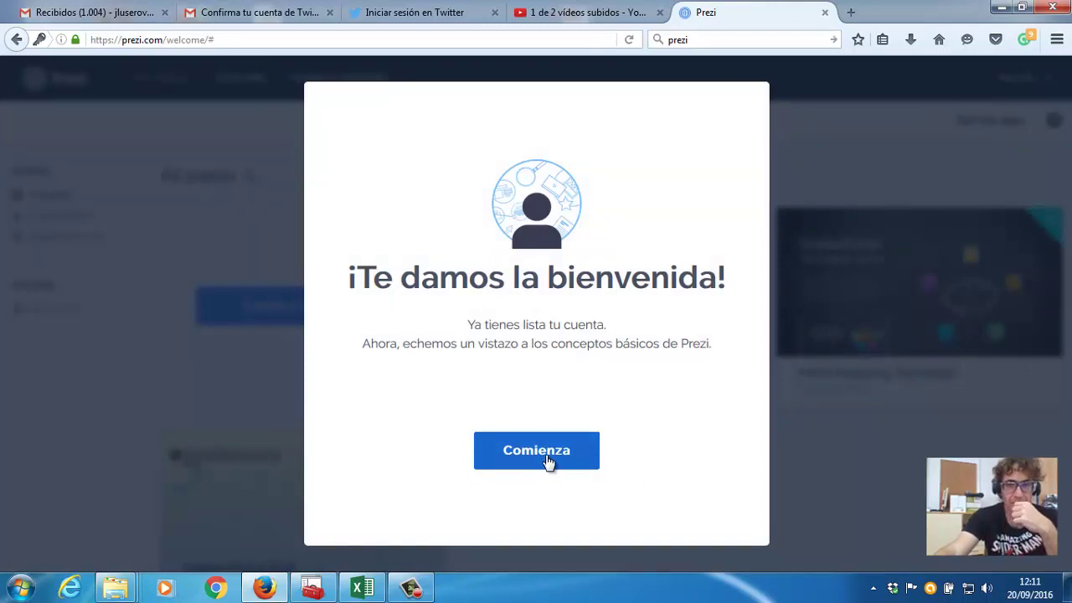
# Step through every slide of the Prezi basics tour, then choose Empieza a crear.
pyautogui.click(548, 462)
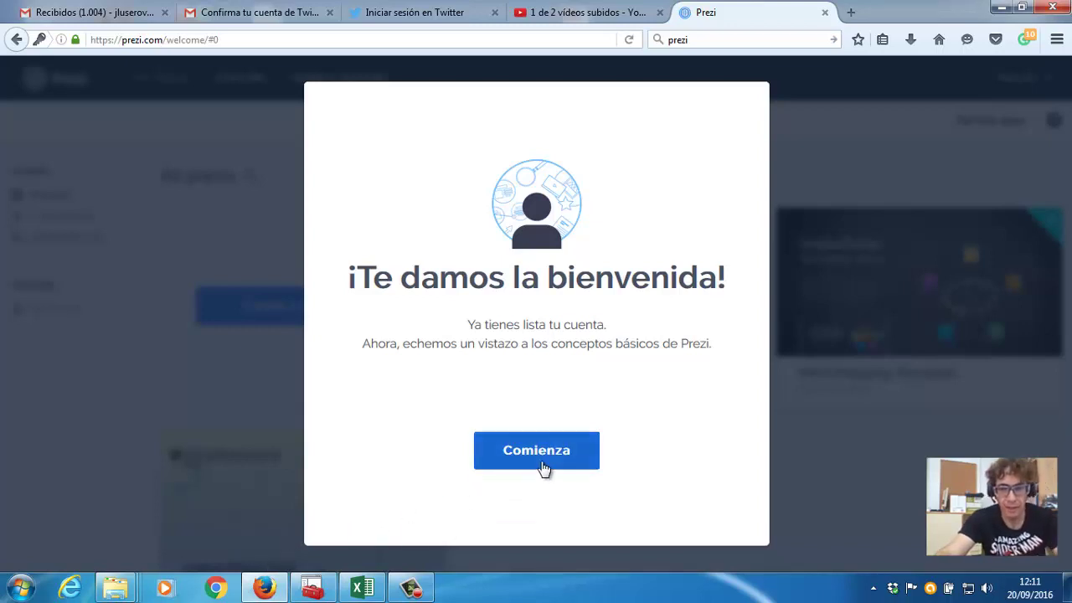
pyautogui.click(542, 466)
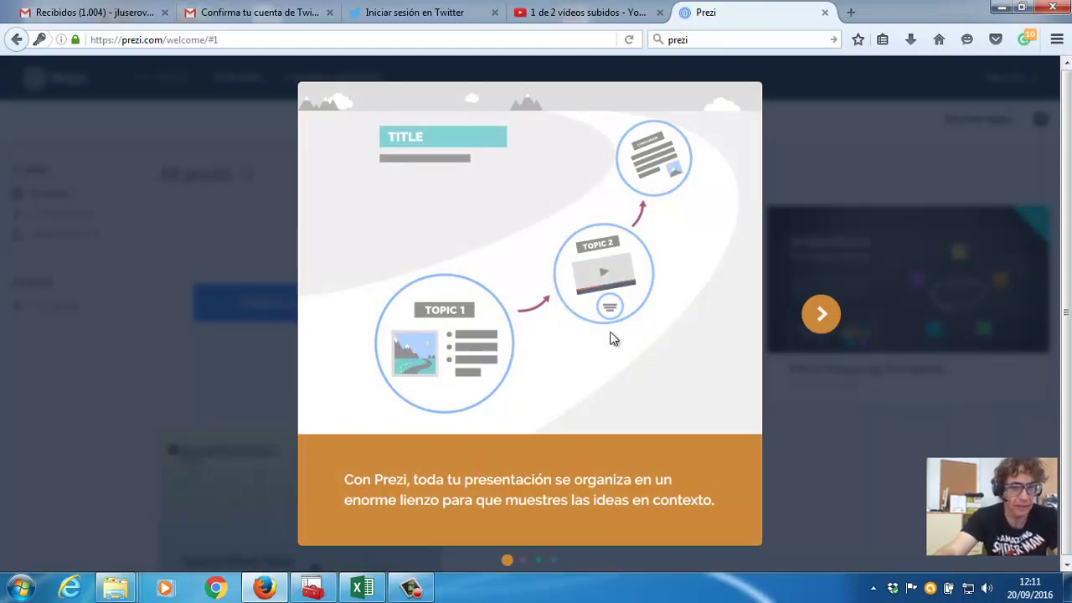
pyautogui.click(822, 316)
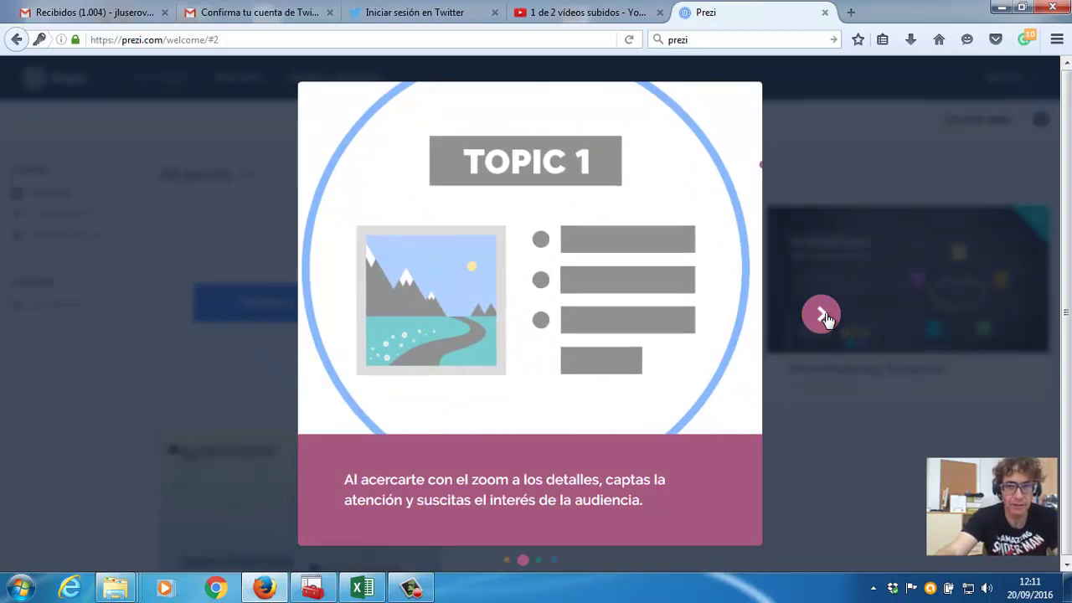
pyautogui.click(823, 316)
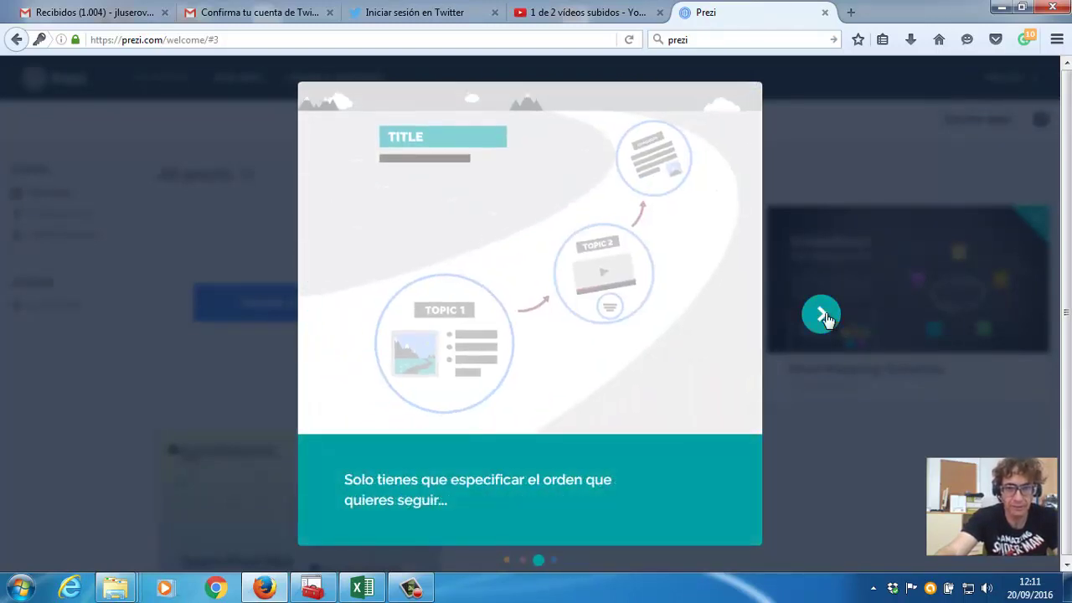
pyautogui.click(823, 315)
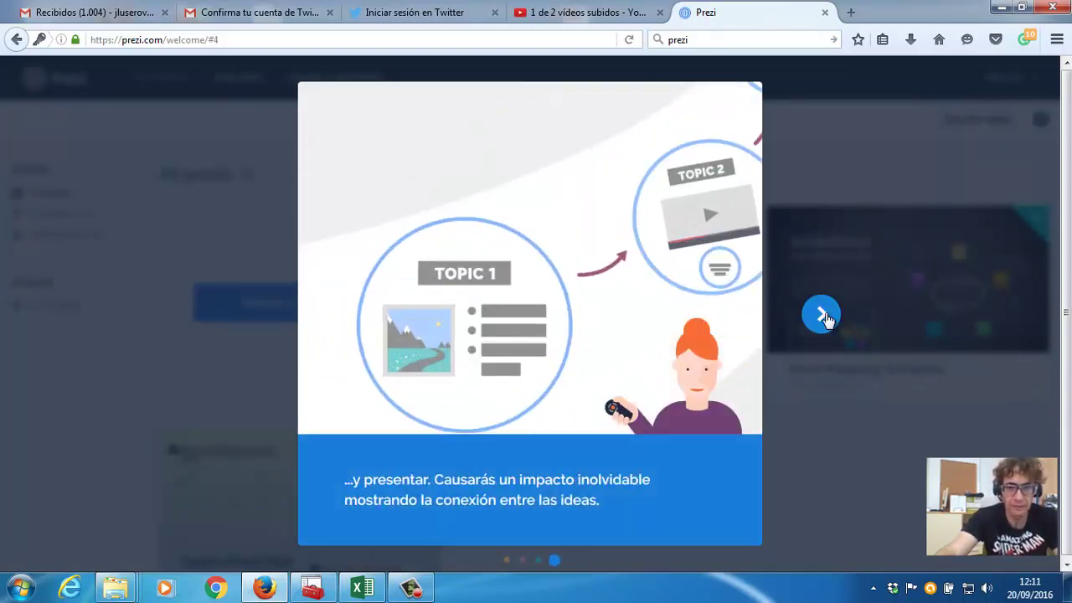
pyautogui.click(822, 316)
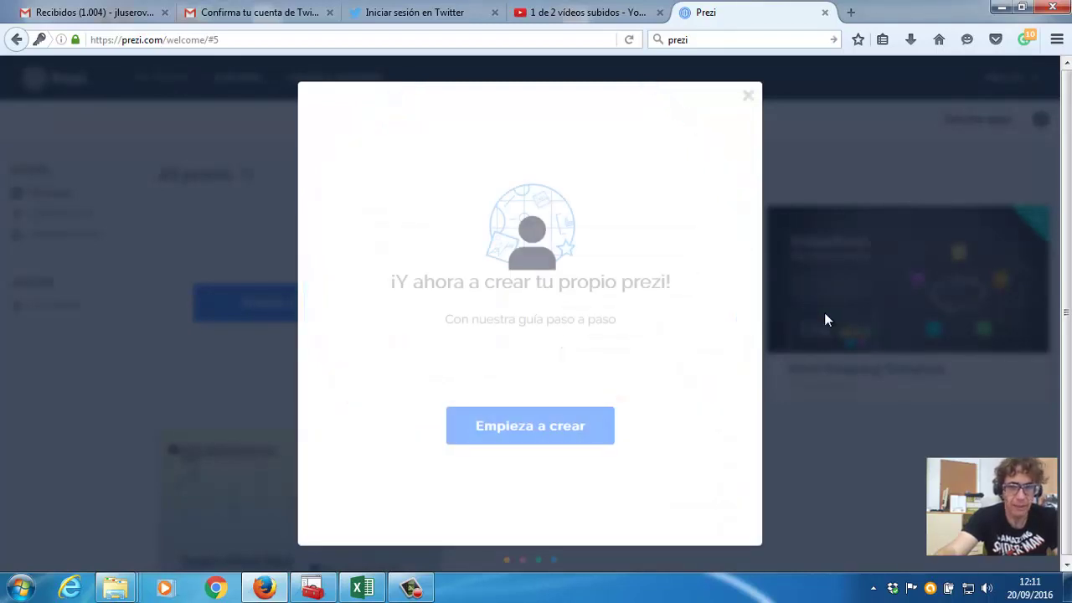
pyautogui.click(529, 428)
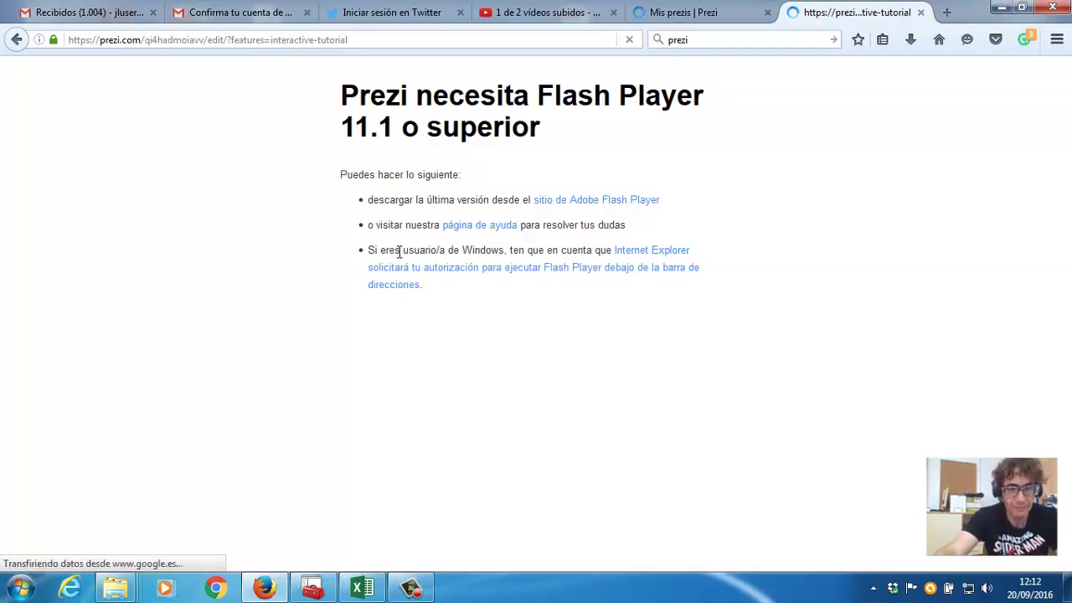
# Follow the 'sitio de Adobe Flash Player' link from the Flash Player notice.
pyautogui.rightClick(546, 206)
pyautogui.click(546, 206)
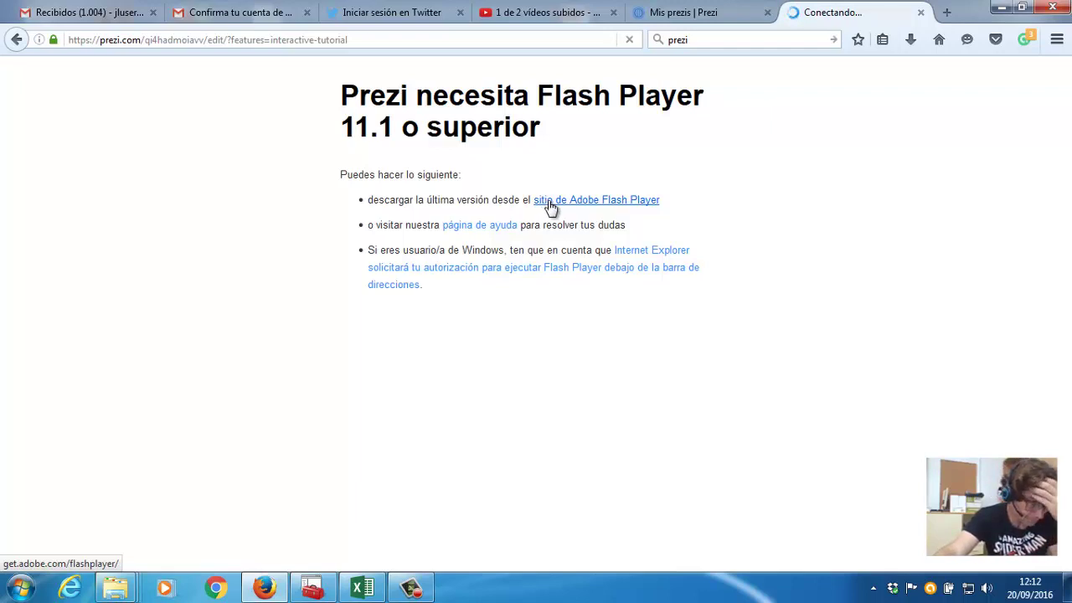
pyautogui.click(553, 201)
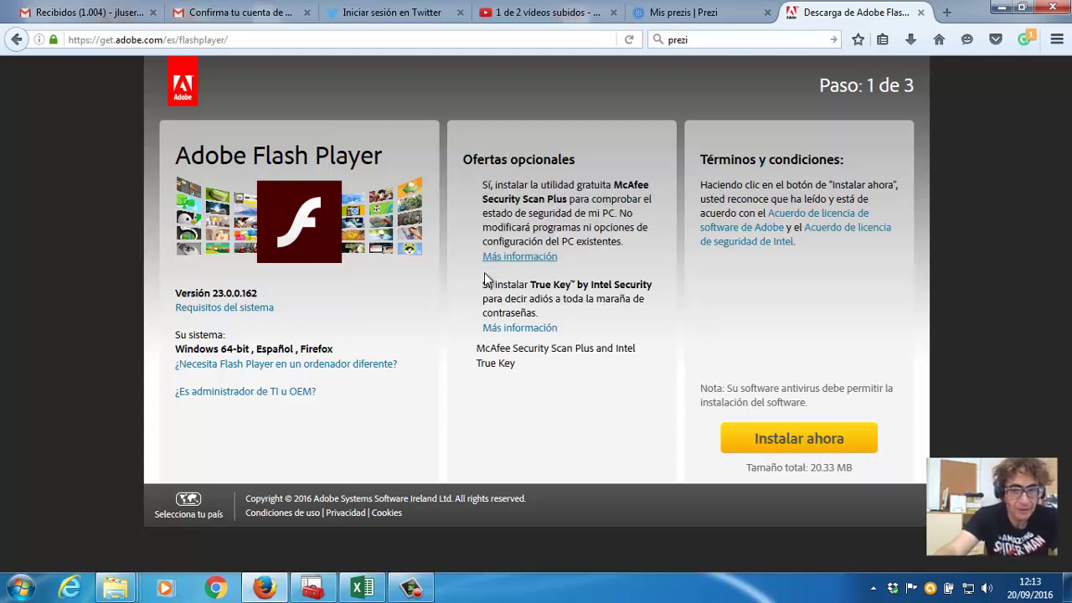
# Untick the McAfee and True Key offers and start installing Flash Player.
pyautogui.click(470, 186)
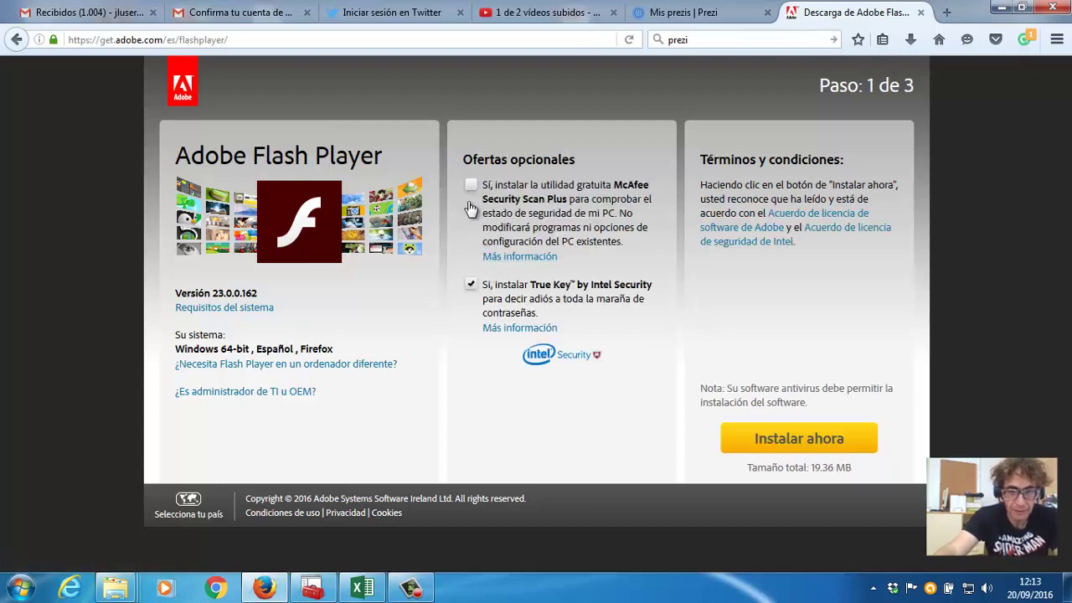
pyautogui.click(470, 286)
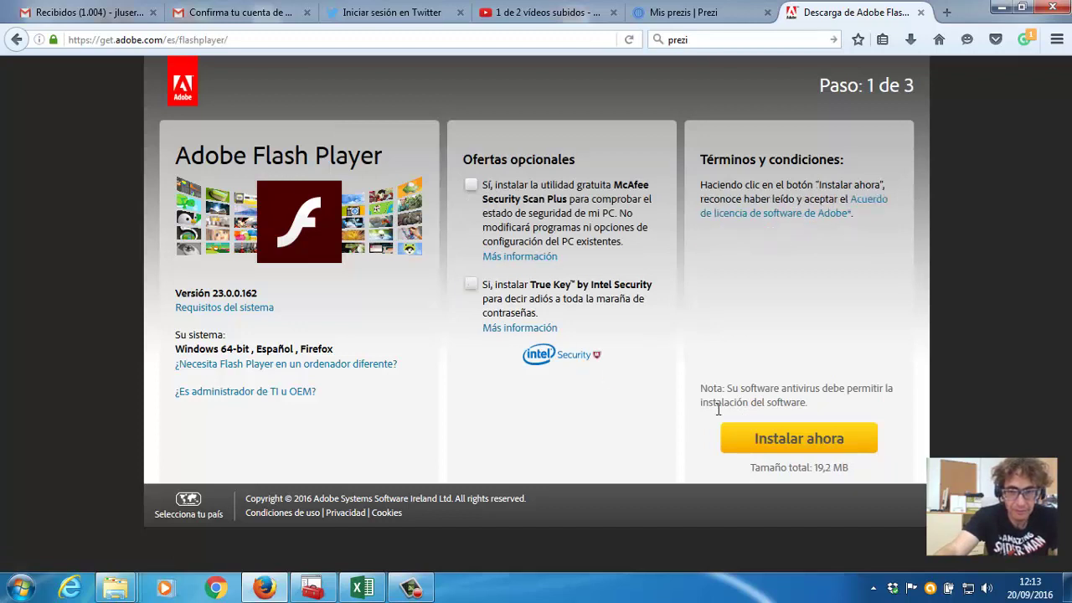
pyautogui.click(772, 444)
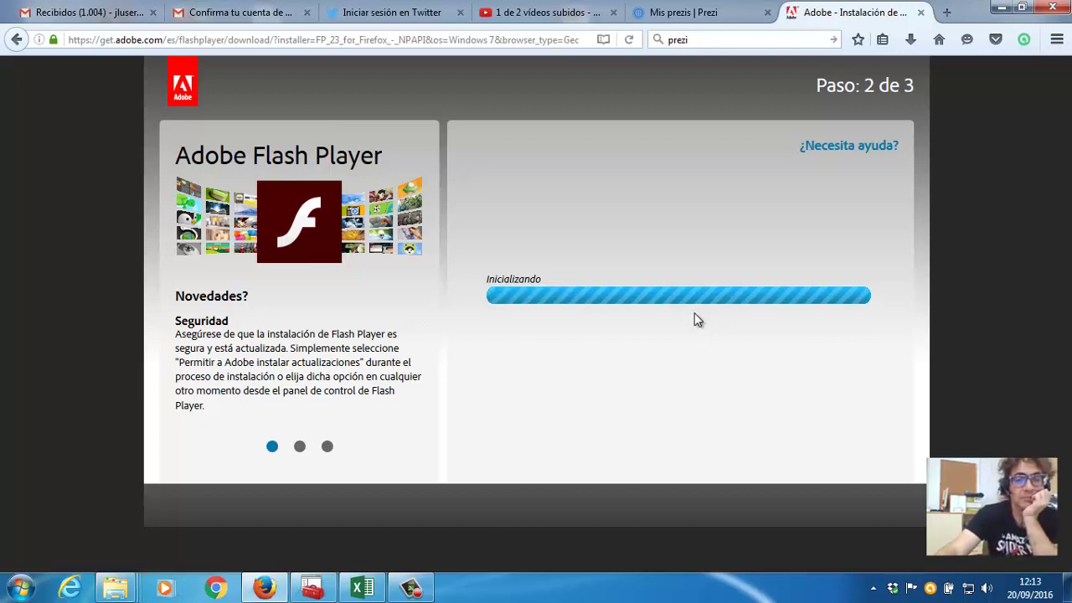
# Save the Flash Player installer file from the Mis prezis tab and choose 'Crea un nuevo prezi'.
pyautogui.click(718, 23)
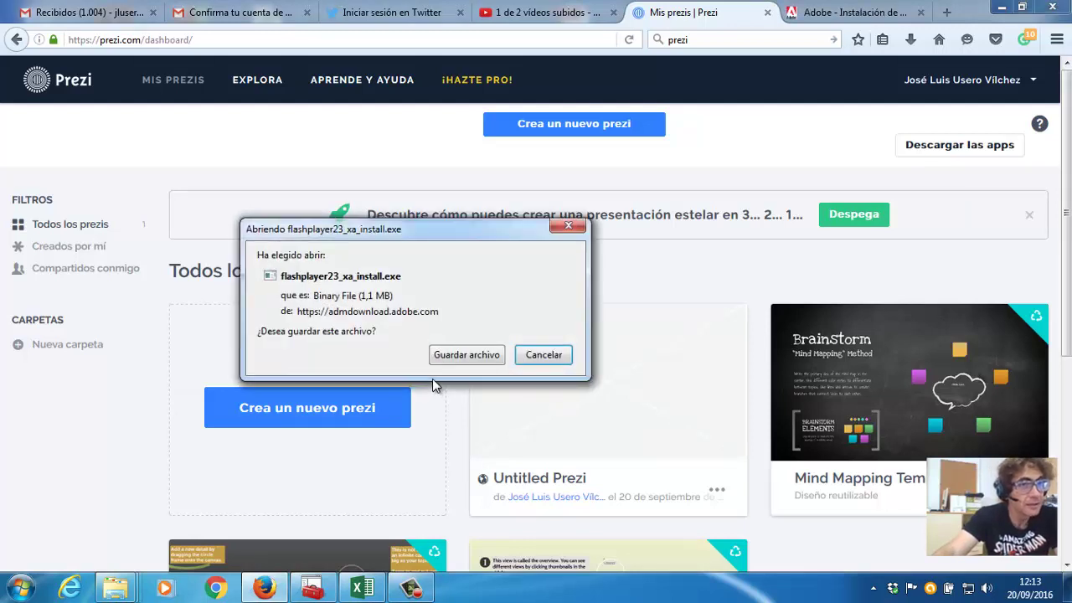
pyautogui.click(467, 354)
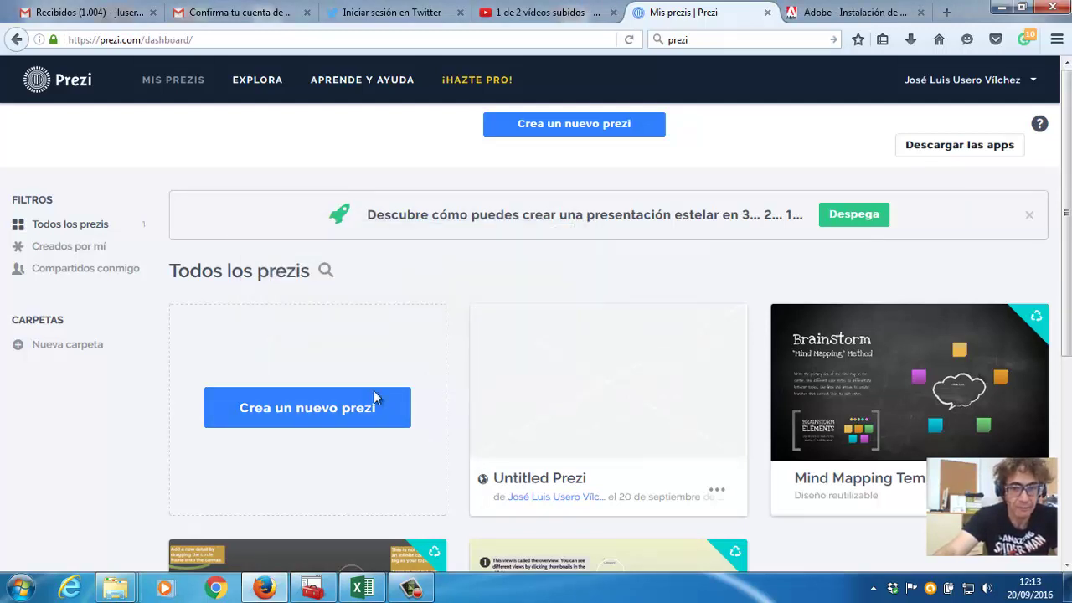
pyautogui.click(352, 408)
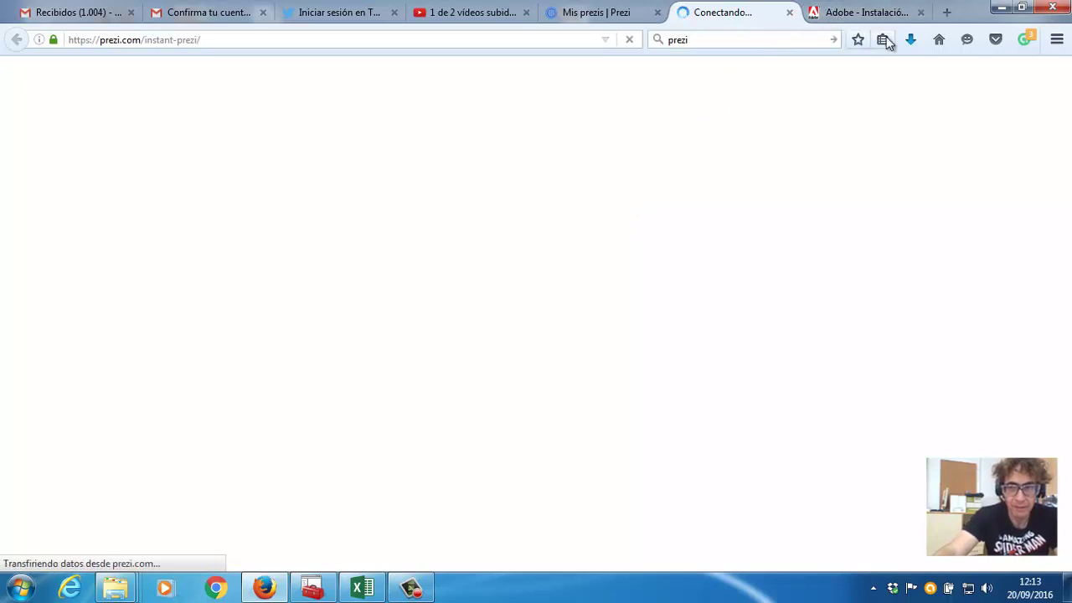
# Run flashplayer23_xa_install.exe from the Downloads panel and confirm the security warning.
pyautogui.click(912, 44)
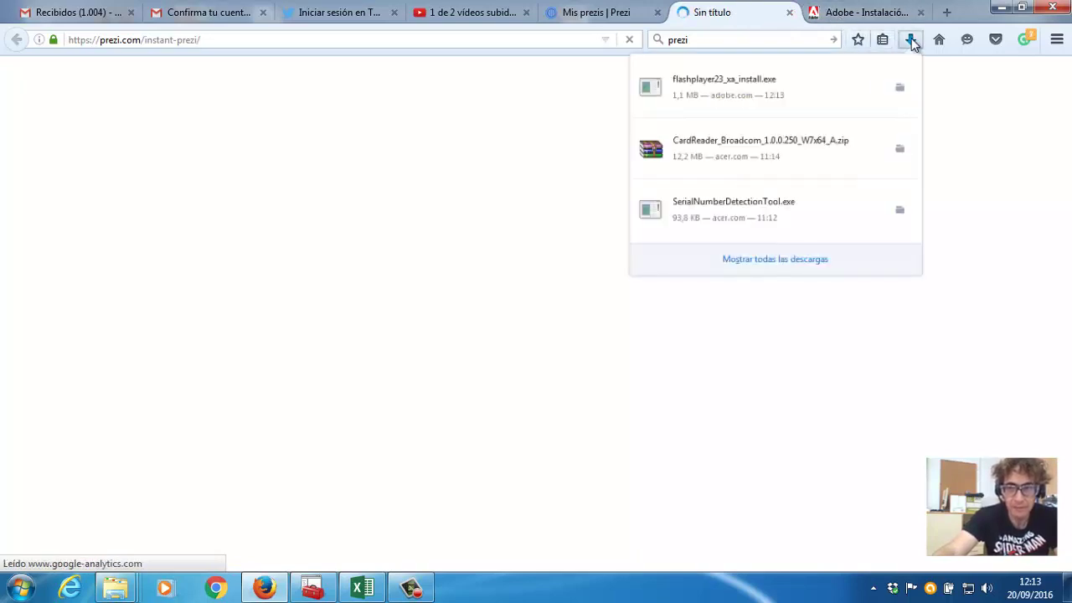
pyautogui.click(766, 98)
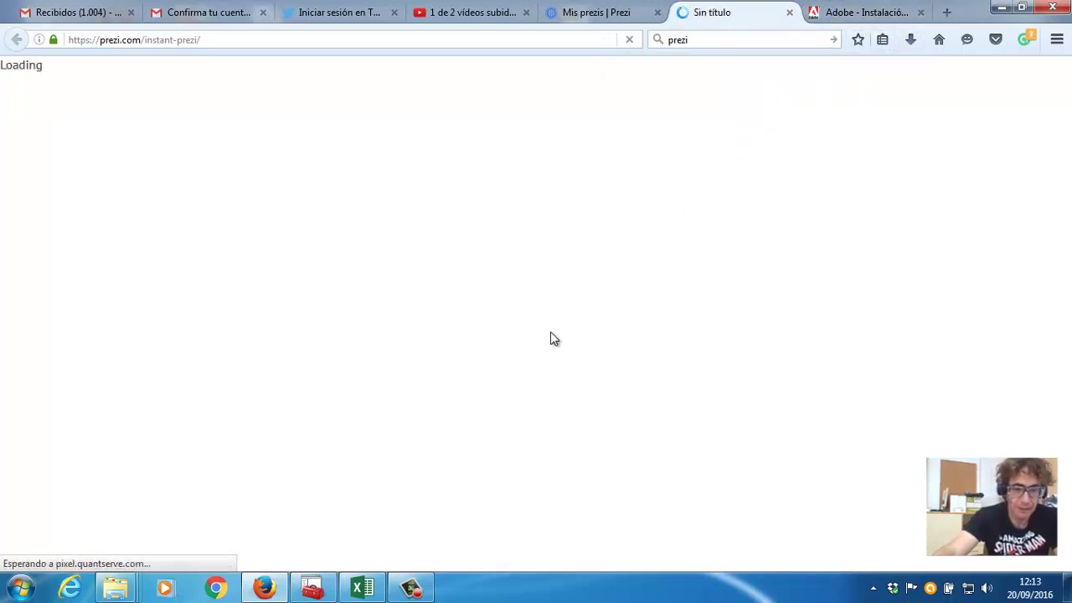
pyautogui.click(590, 306)
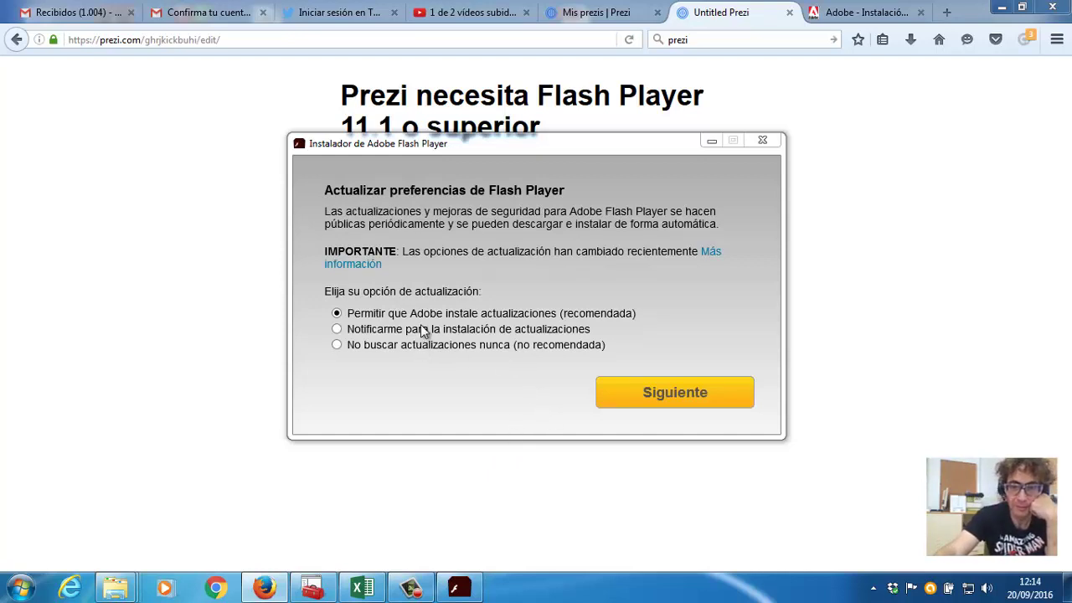
# Keep automatic updates allowed, install Flash Player, and finish with Terminar.
pyautogui.click(630, 393)
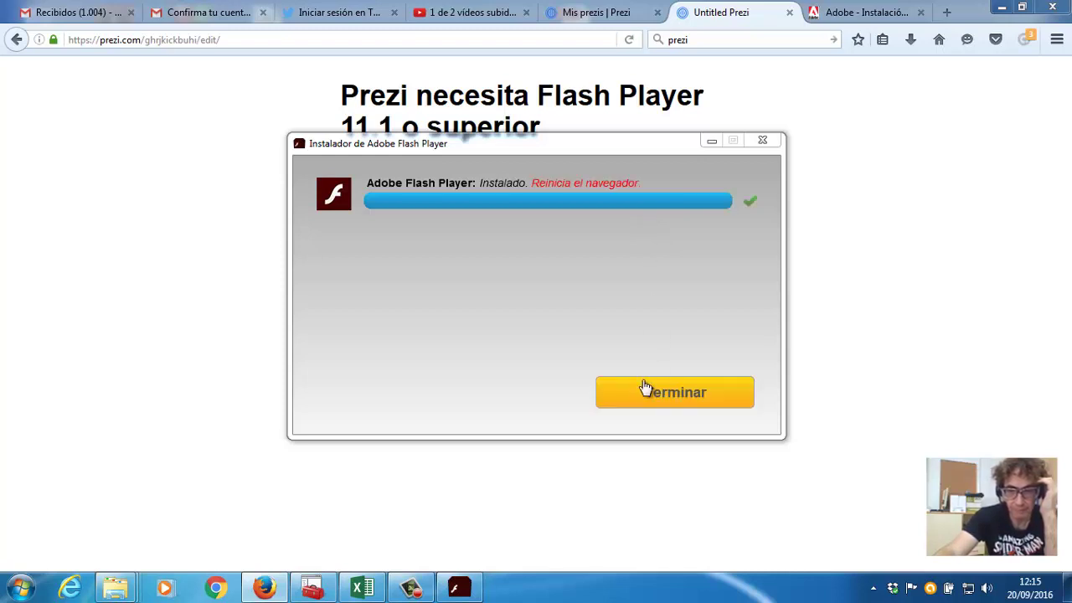
pyautogui.click(643, 389)
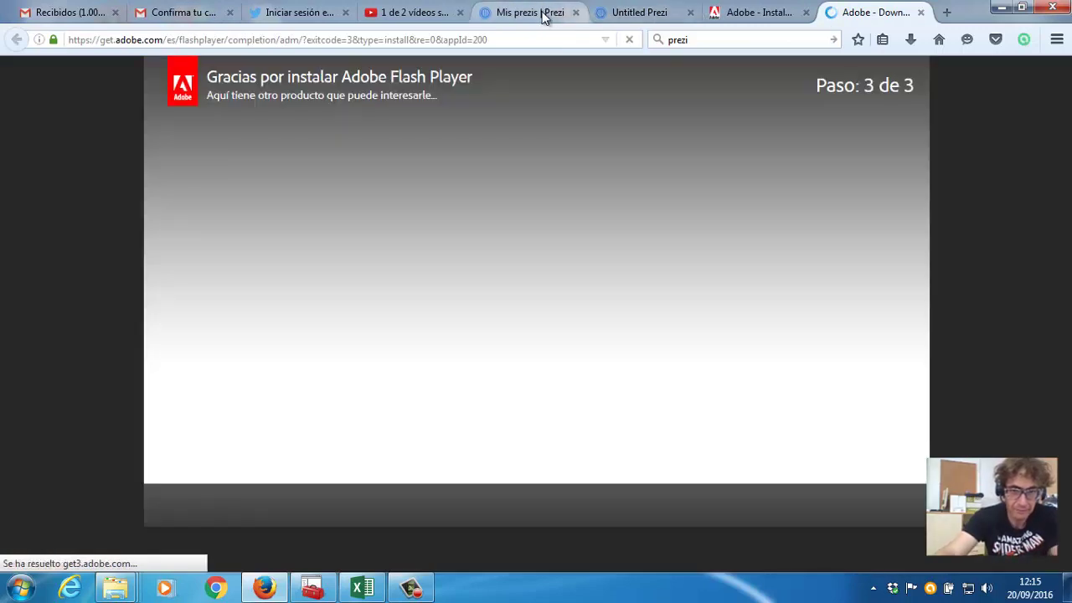
# Start a new prezi from the dashboard and close the stale Untitled Prezi tab.
pyautogui.click(543, 13)
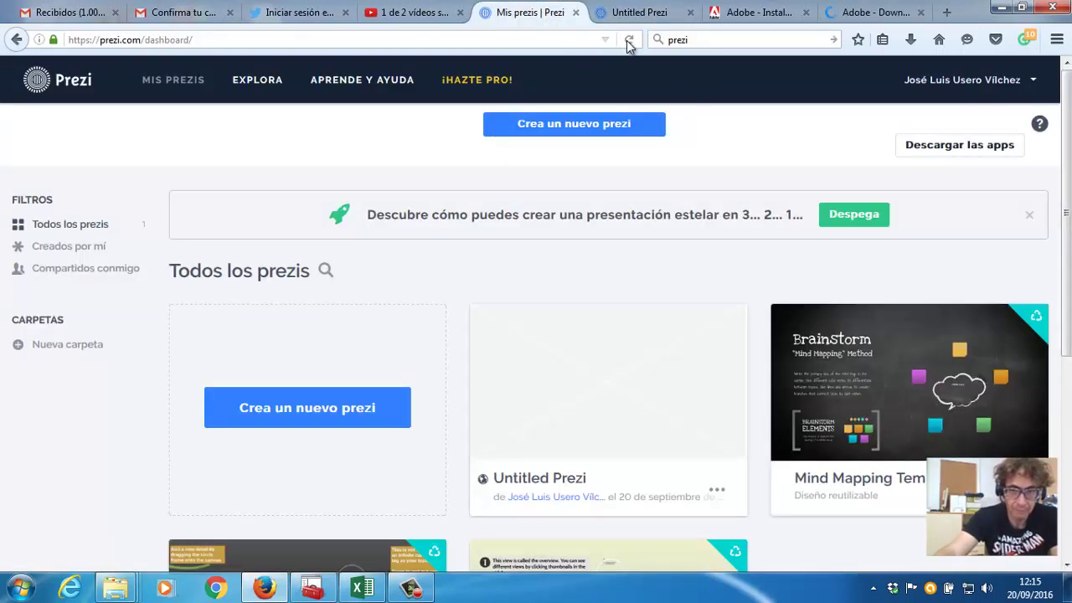
pyautogui.click(292, 411)
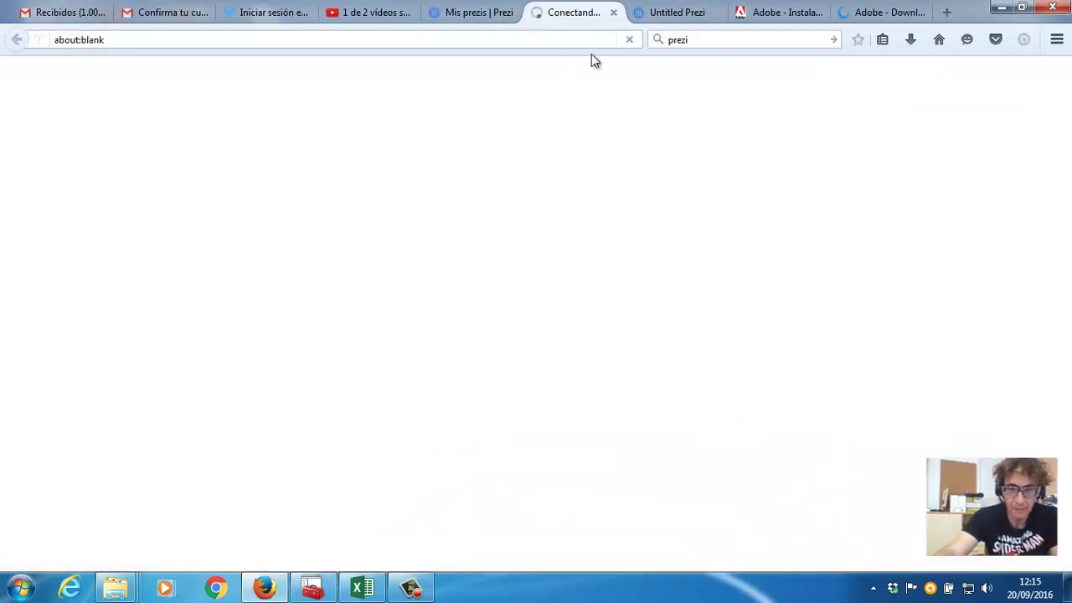
pyautogui.click(708, 18)
pyautogui.click(717, 12)
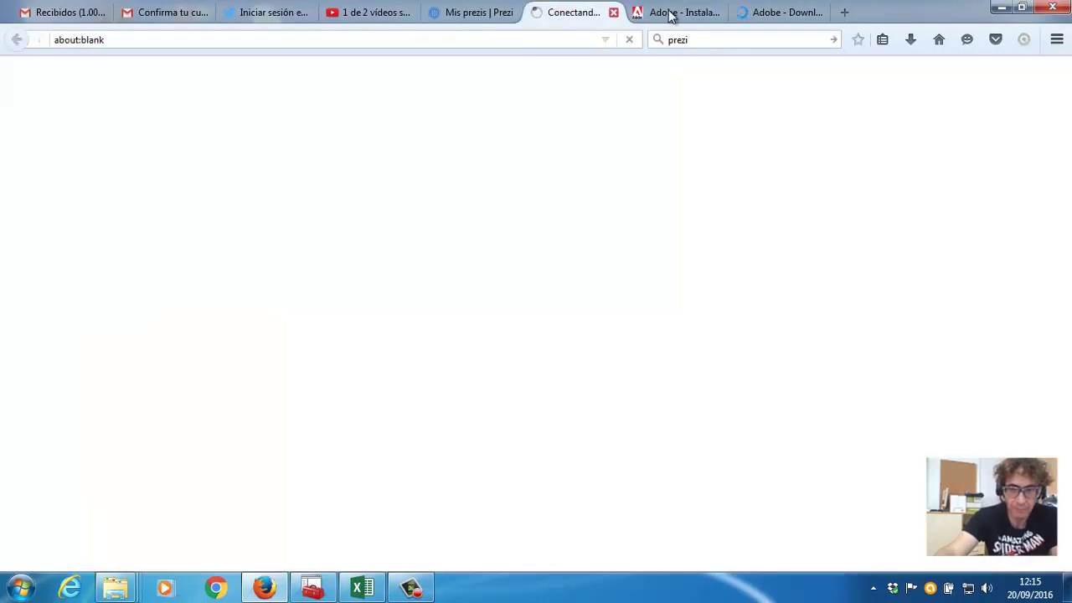
# Close the Adobe installation tab and the Flash Player thank-you tab.
pyautogui.click(670, 13)
pyautogui.click(716, 13)
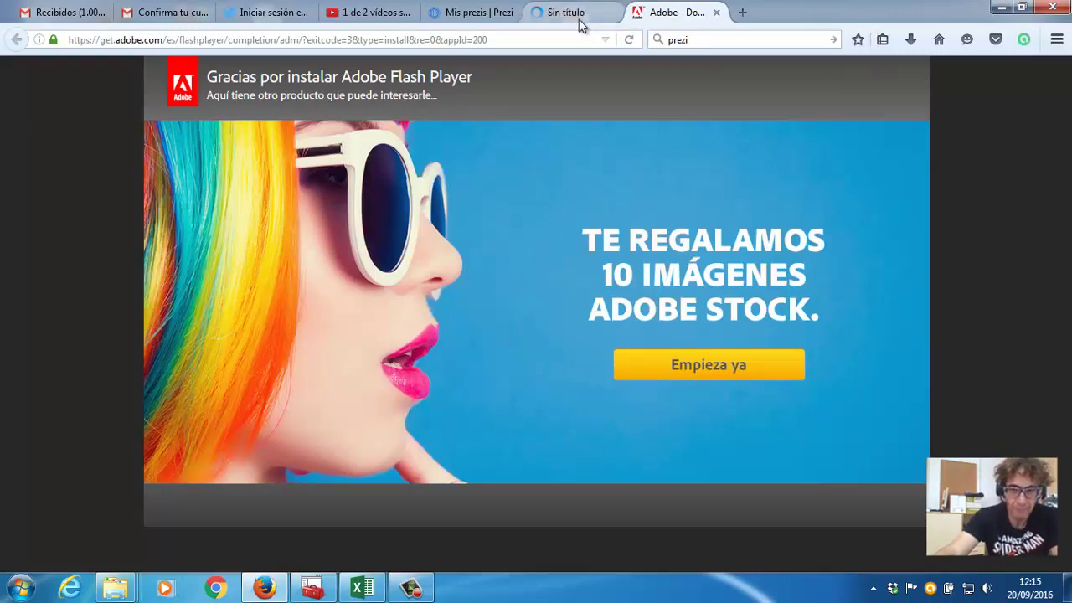
pyautogui.click(580, 23)
pyautogui.click(710, 16)
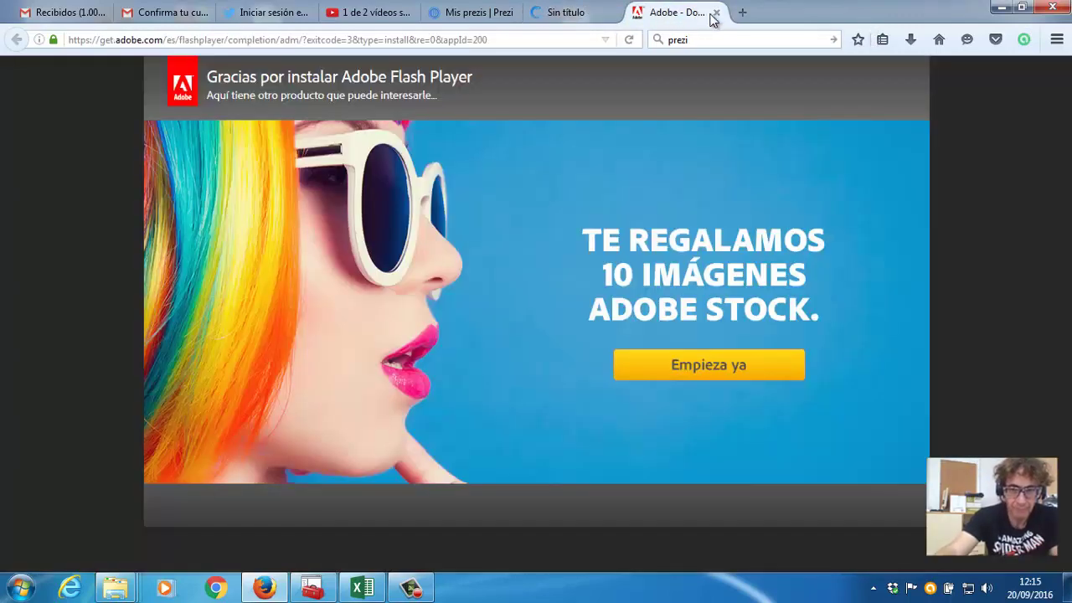
pyautogui.click(715, 14)
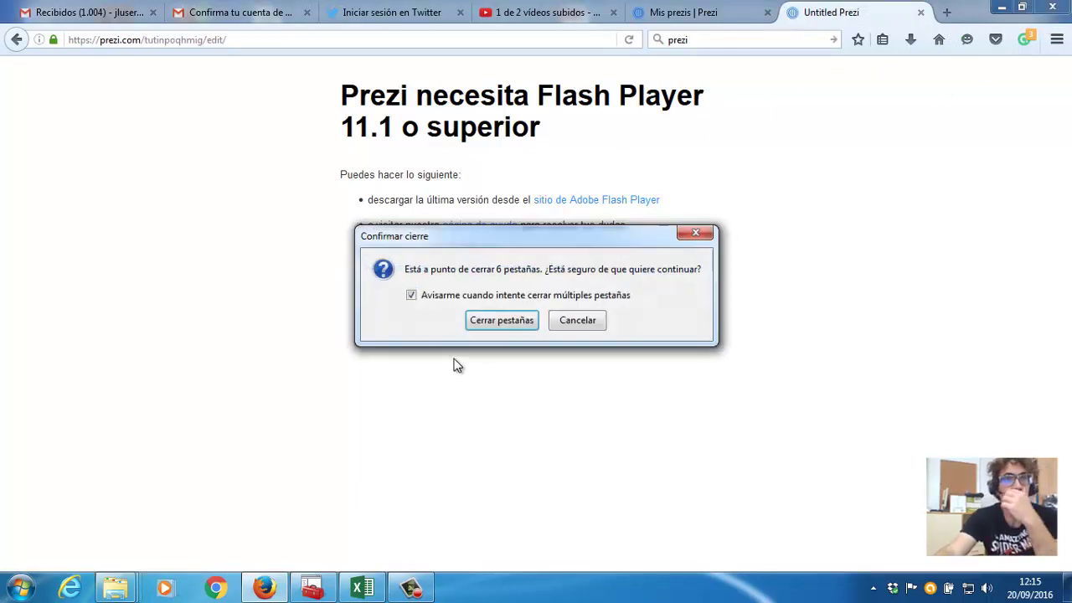
# Keep Firefox's YouTube upload page open and launch Google Chrome.
pyautogui.click(513, 320)
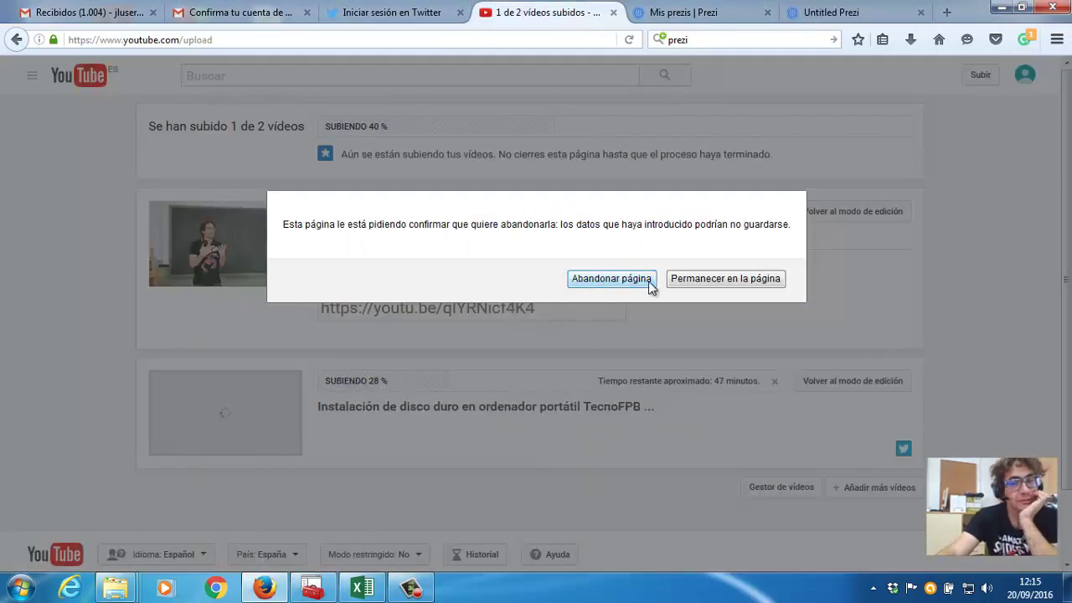
pyautogui.click(680, 278)
pyautogui.scroll(-2, 557, 312)
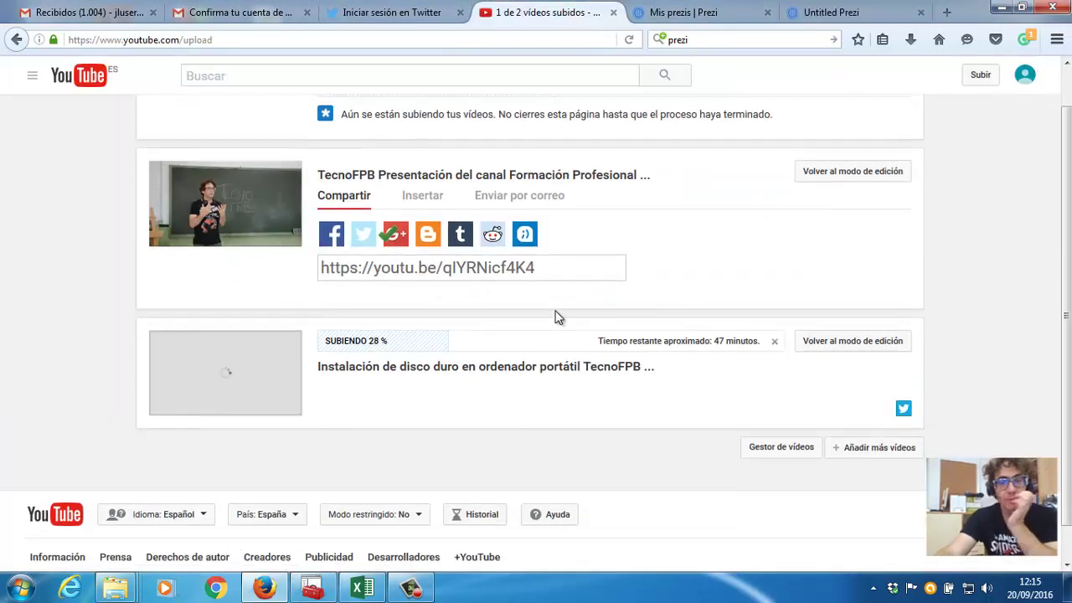
pyautogui.scroll(2, 557, 312)
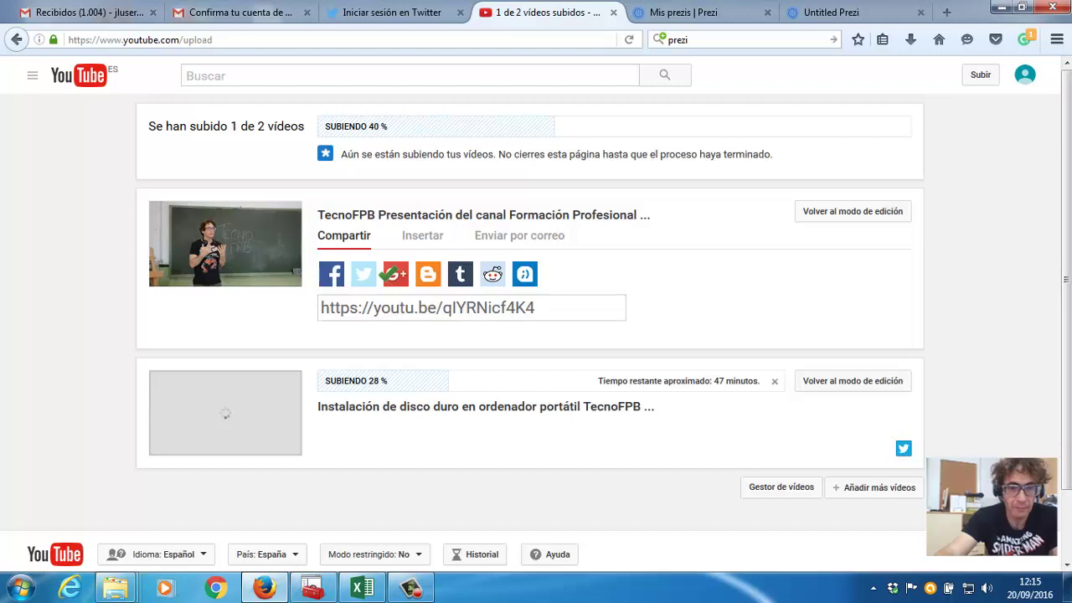
pyautogui.click(211, 586)
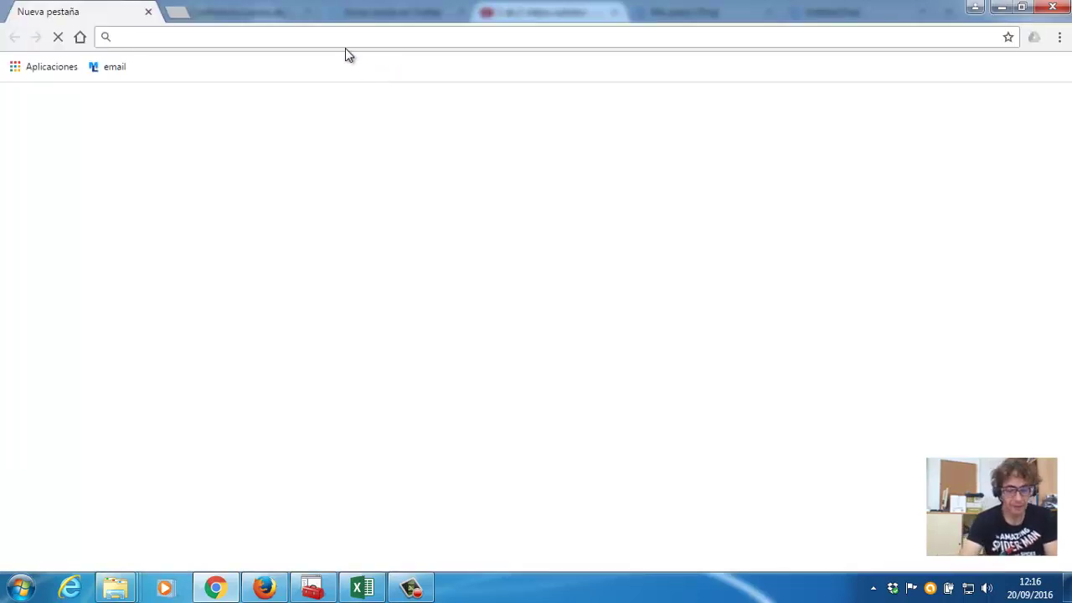
# Search Google for 'prezi' from Chrome's address bar.
pyautogui.write('prezi')
pyautogui.press('Return')
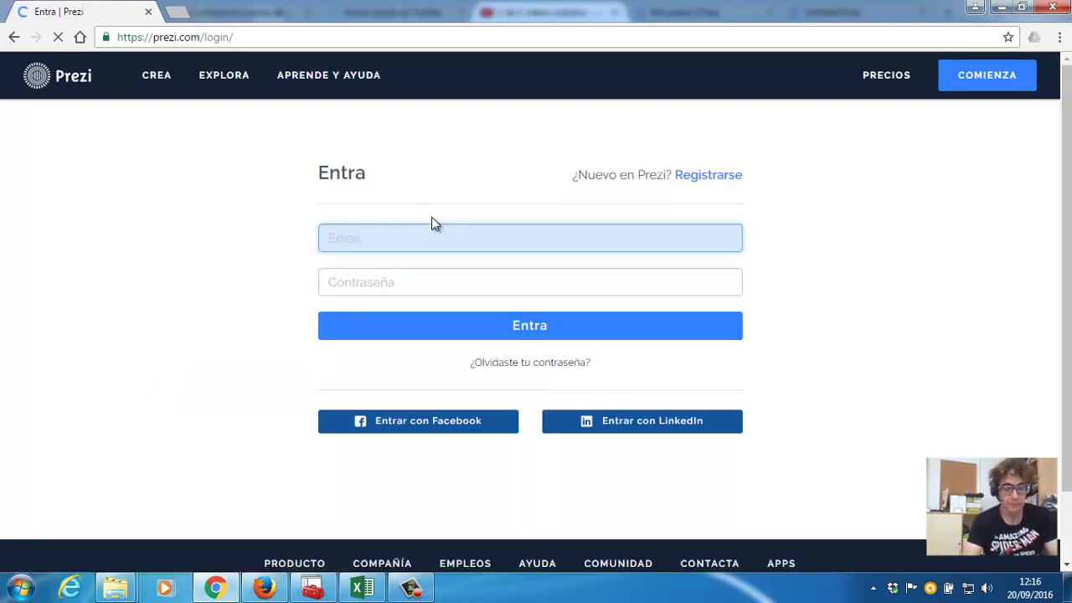
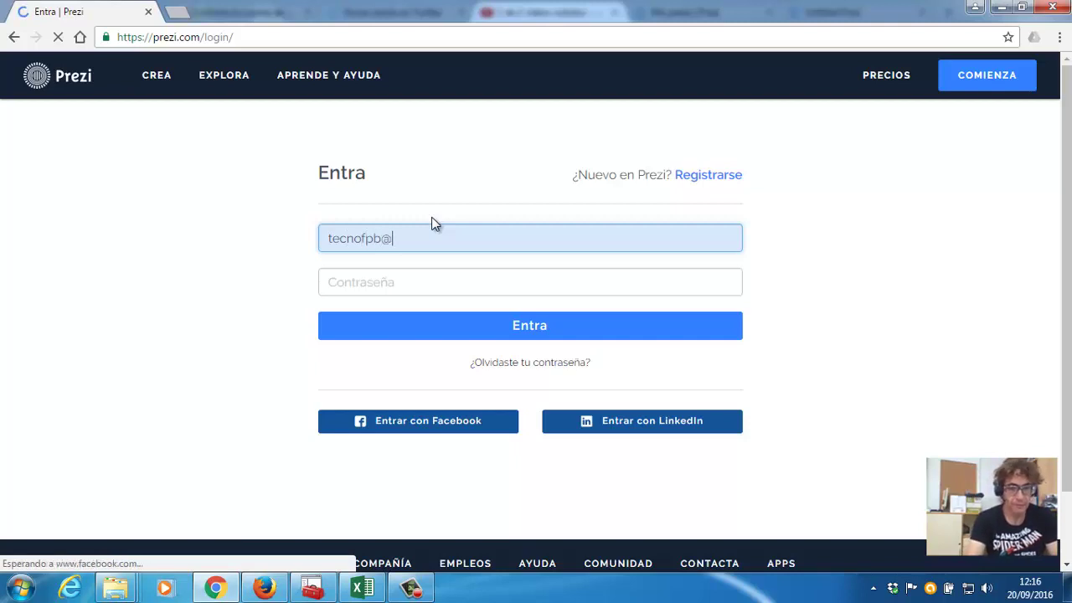
# Enter the account e-mail and password on the Prezi login page and submit.
pyautogui.press('Tab')
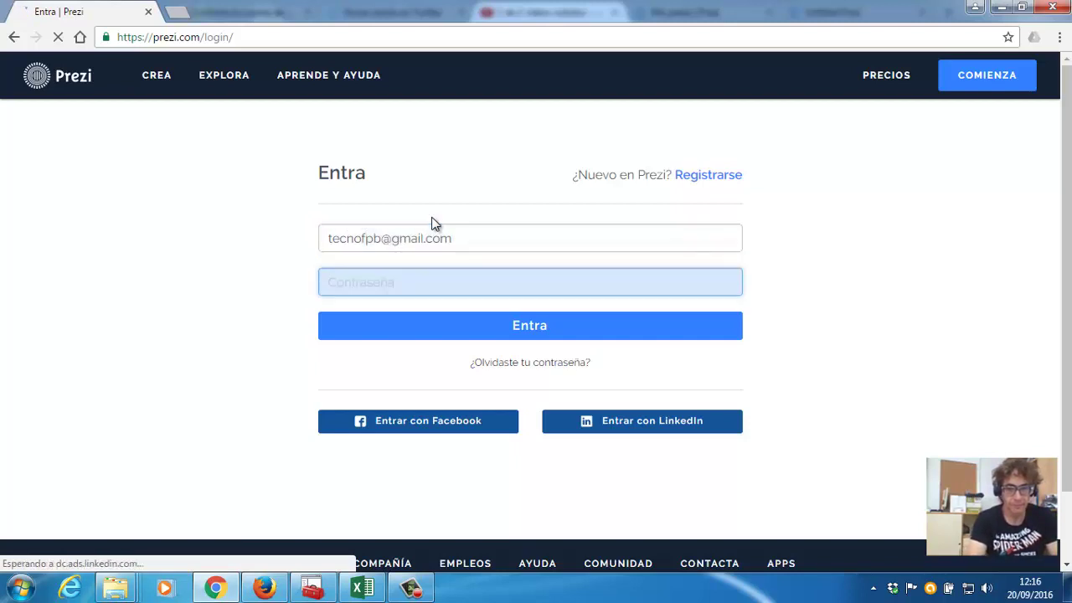
pyautogui.write('••••••••••••')
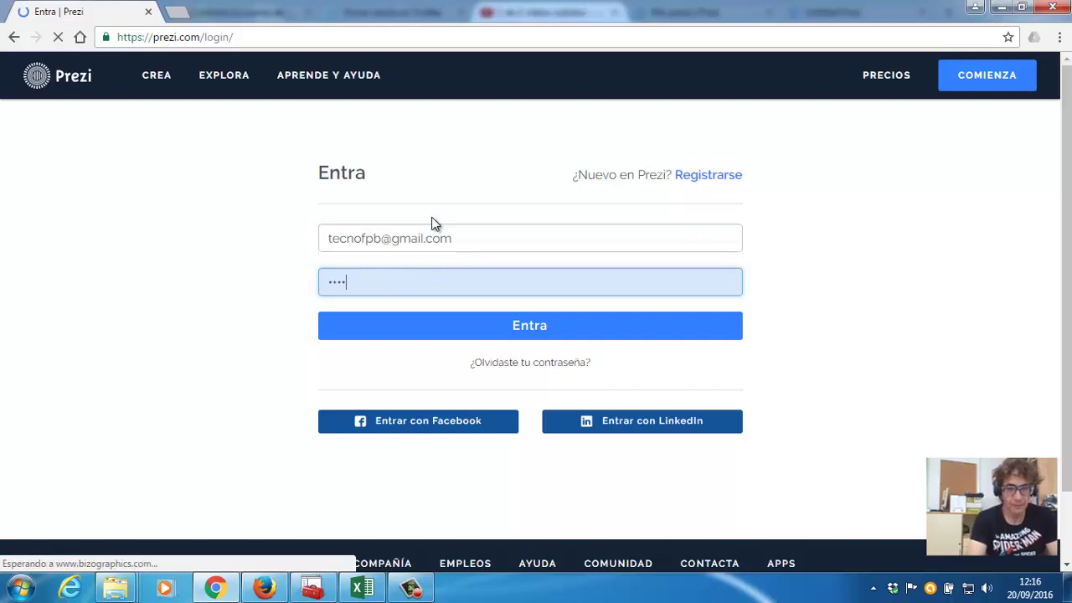
pyautogui.write('•••')
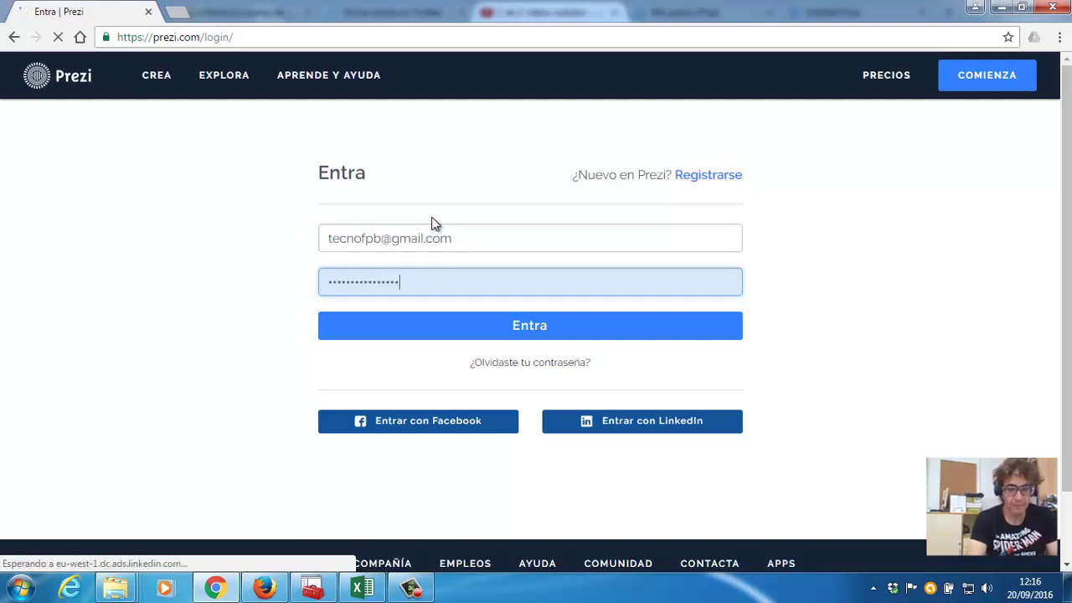
pyautogui.write('•')
pyautogui.click(523, 335)
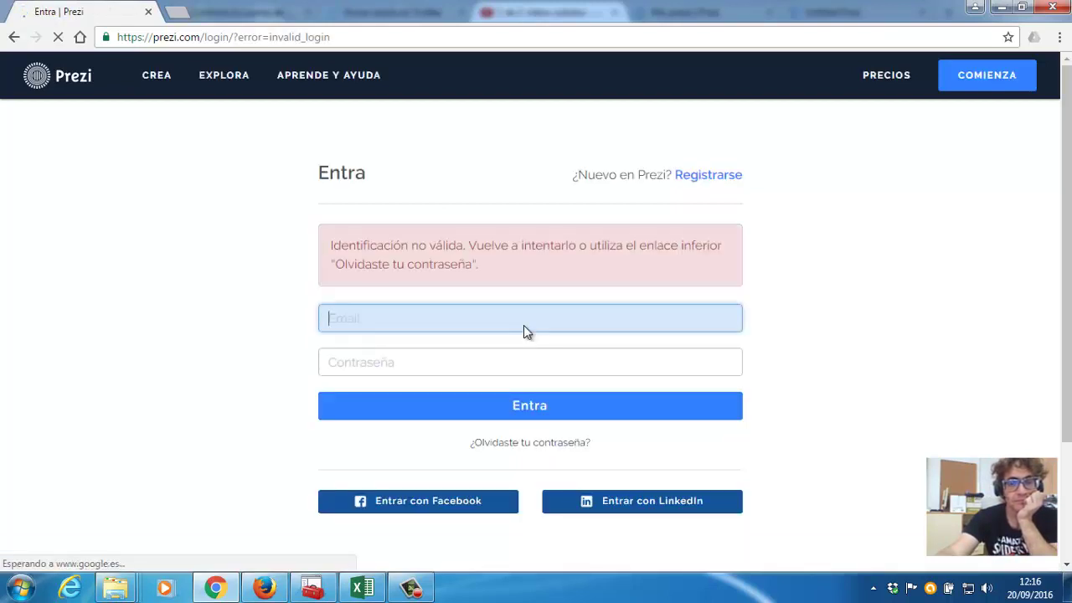
# Pick the saved account e-mail, retype the corrected password, and sign in to Prezi.
pyautogui.write('tecno')
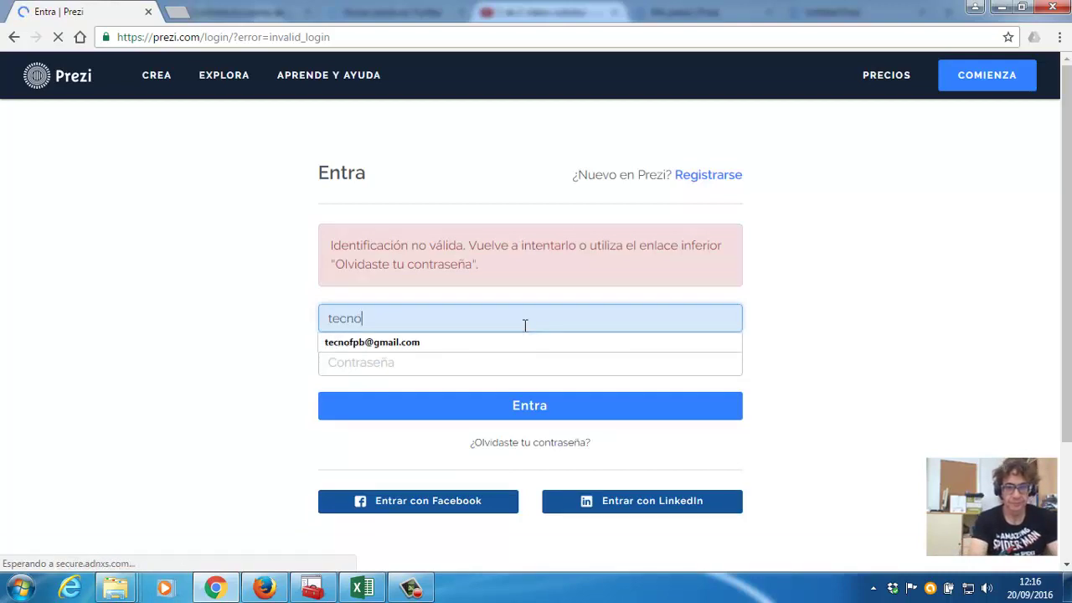
pyautogui.press('Down')
pyautogui.press('Return')
pyautogui.press('Tab')
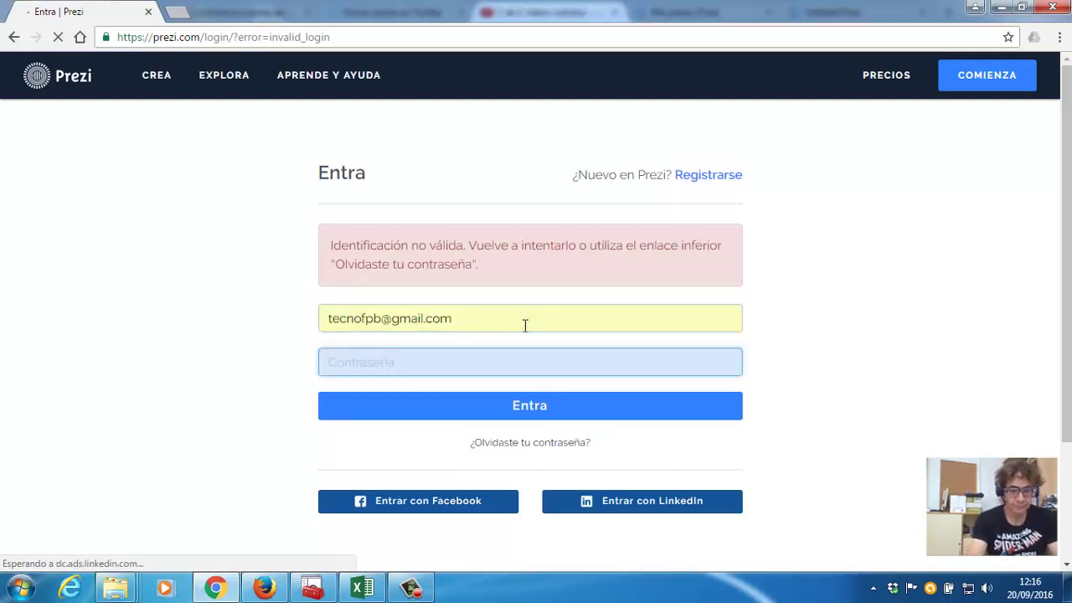
pyautogui.write('********')
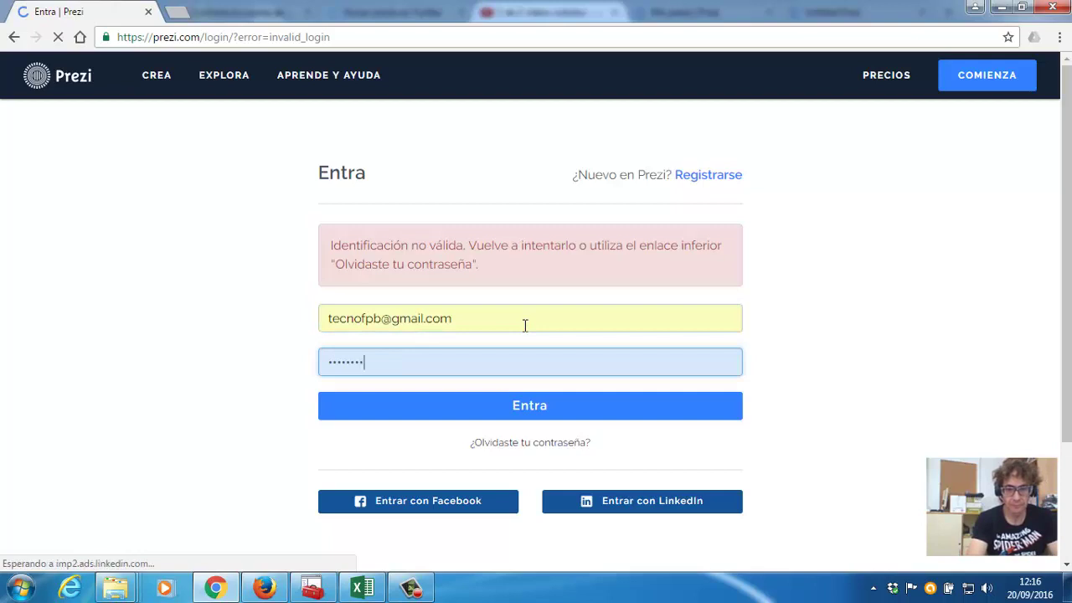
pyautogui.write('**')
pyautogui.press('BackSpace')
pyautogui.press('BackSpace')
pyautogui.press('BackSpace')
pyautogui.press('BackSpace')
pyautogui.press('BackSpace')
pyautogui.press('BackSpace')
pyautogui.press('BackSpace')
pyautogui.press('BackSpace')
pyautogui.press('BackSpace')
pyautogui.press('BackSpace')
pyautogui.press('BackSpace')
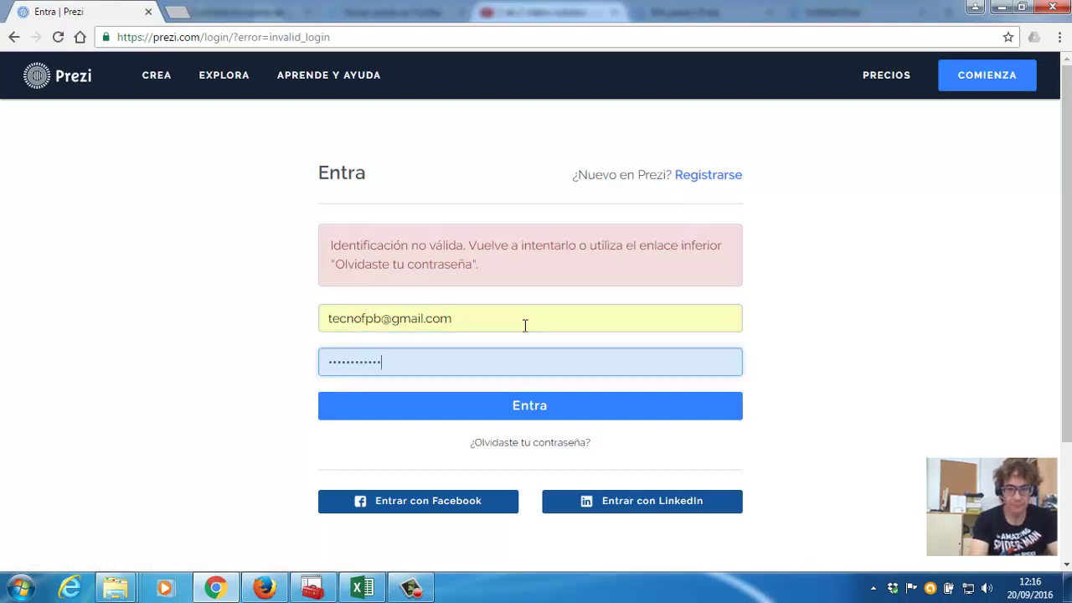
pyautogui.write('*******')
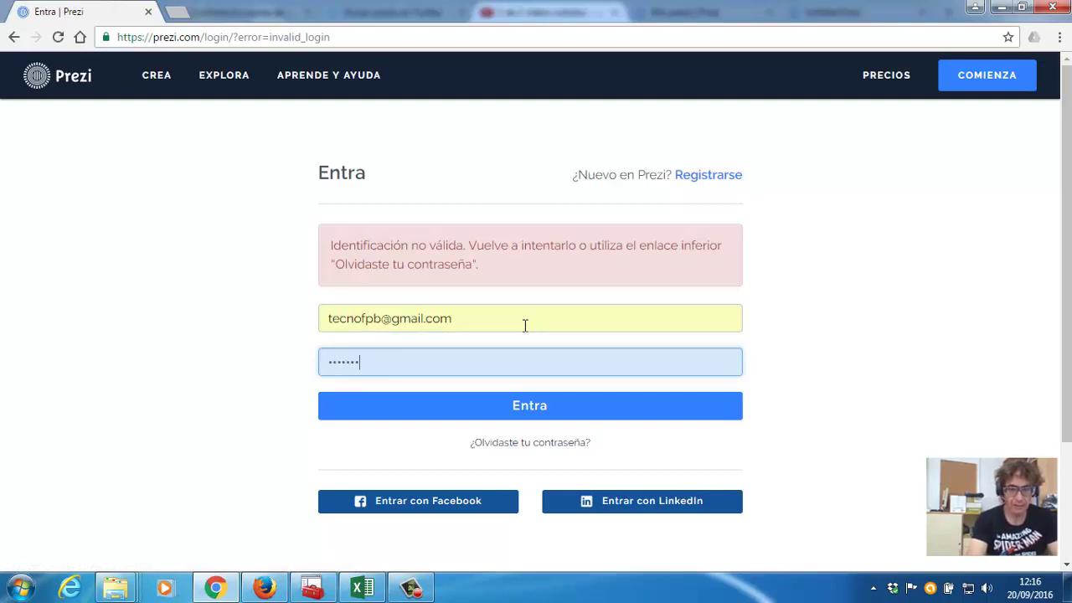
pyautogui.write('***********')
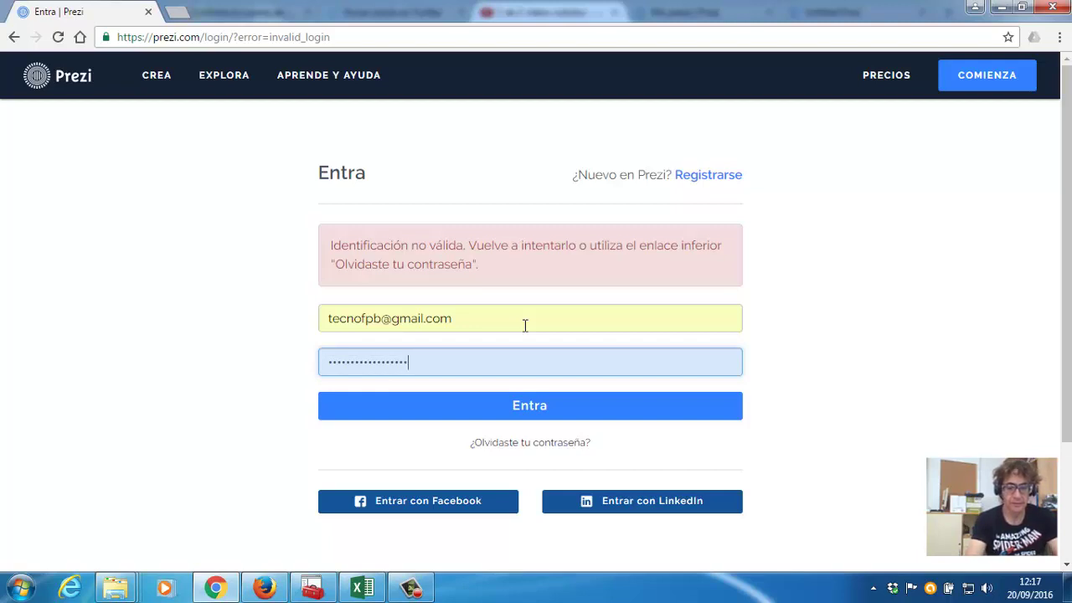
pyautogui.click(517, 407)
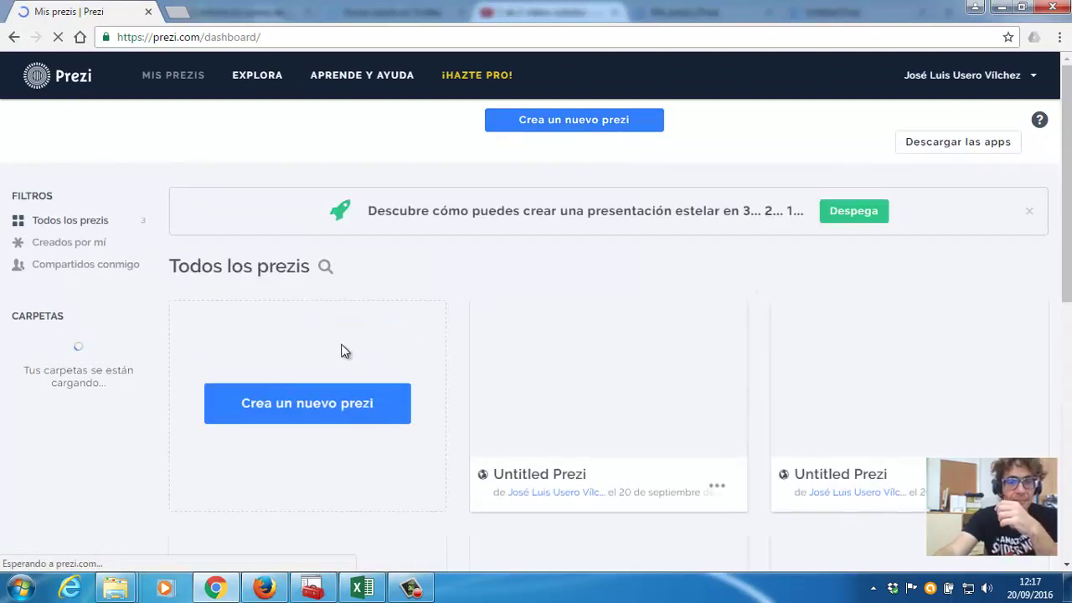
# Create a new prezi from the Mis prezis dashboard.
pyautogui.click(326, 391)
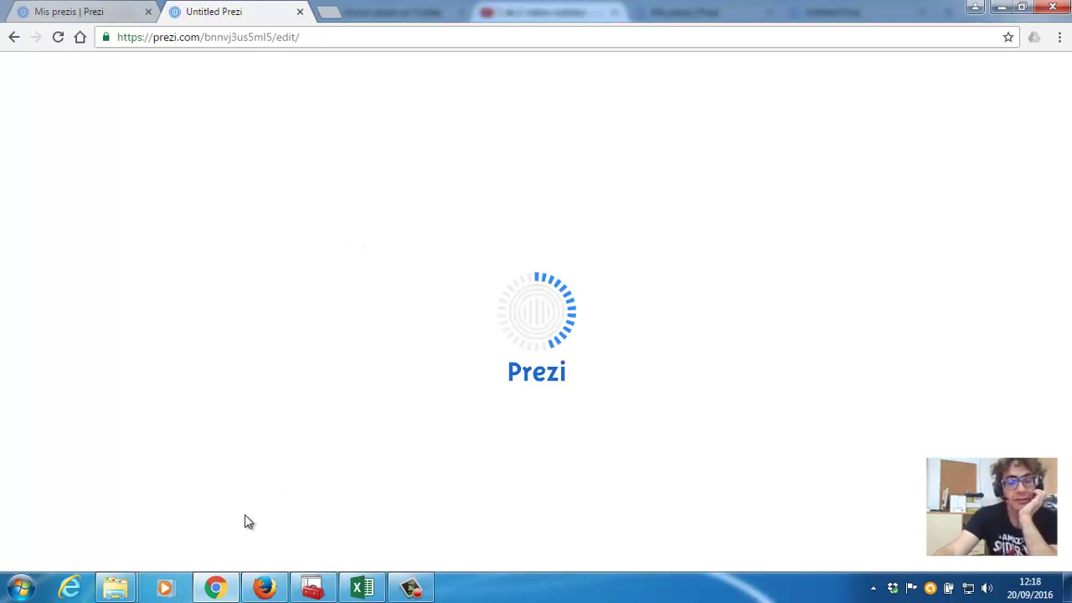
# Glance at the YouTube upload in Firefox, then return to Chrome while the prezi loads.
pyautogui.moveTo(266, 596)
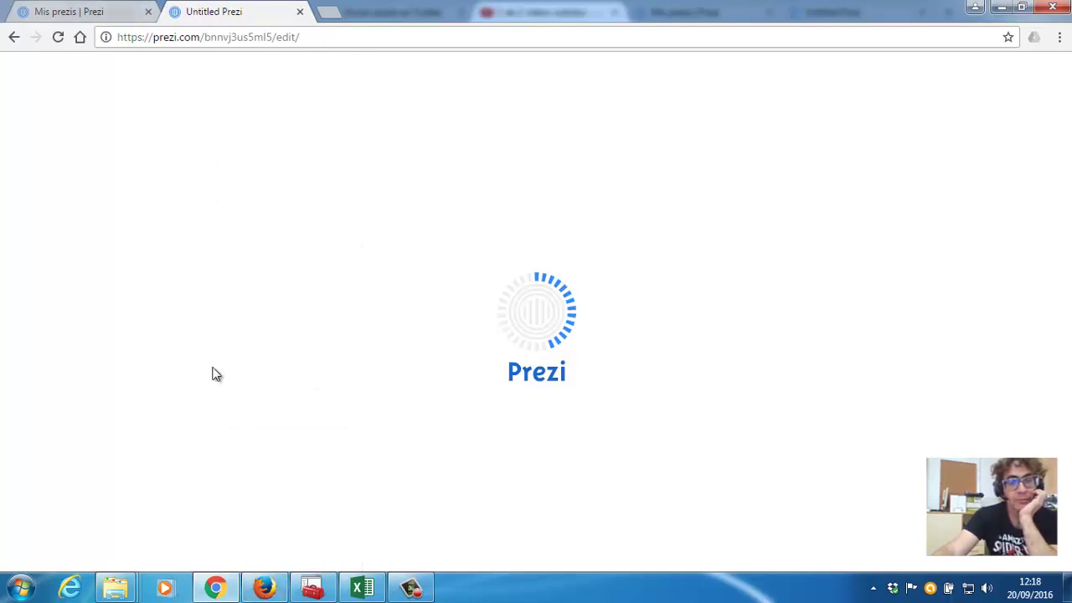
pyautogui.click(266, 588)
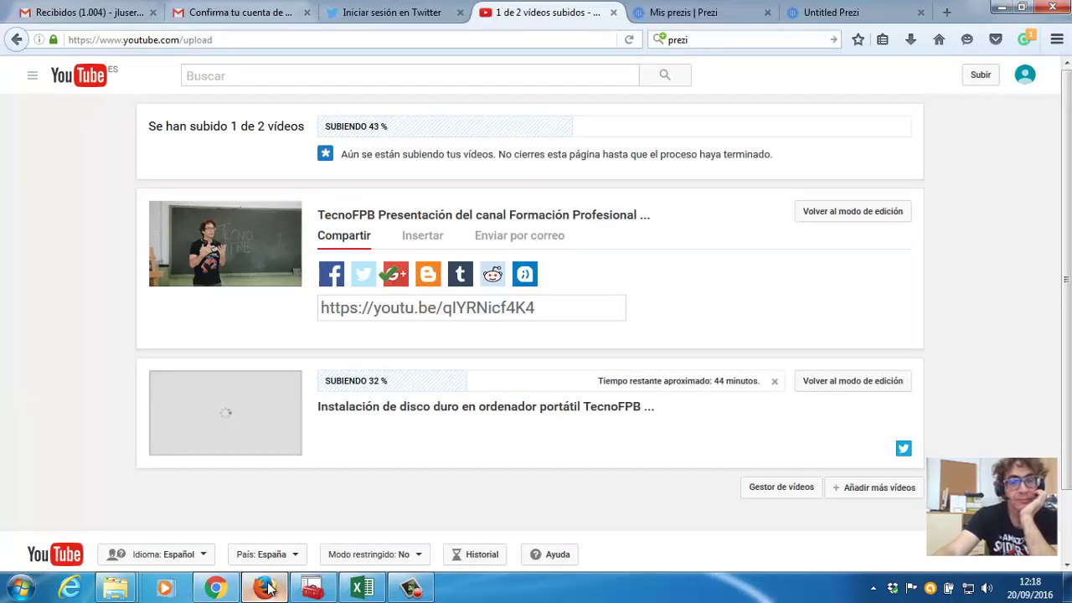
pyautogui.click(267, 588)
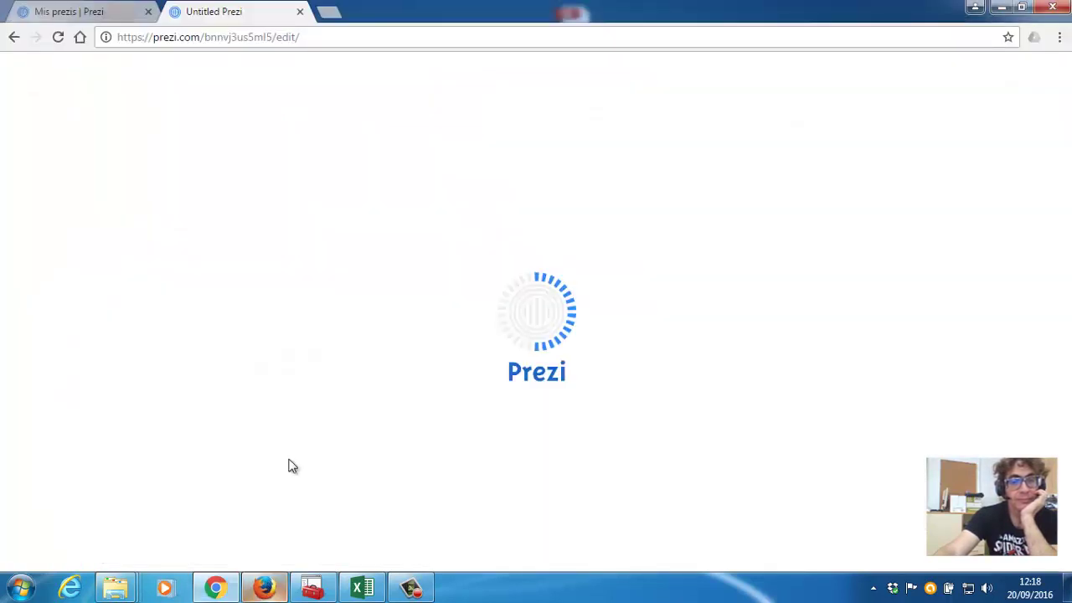
pyautogui.click(410, 588)
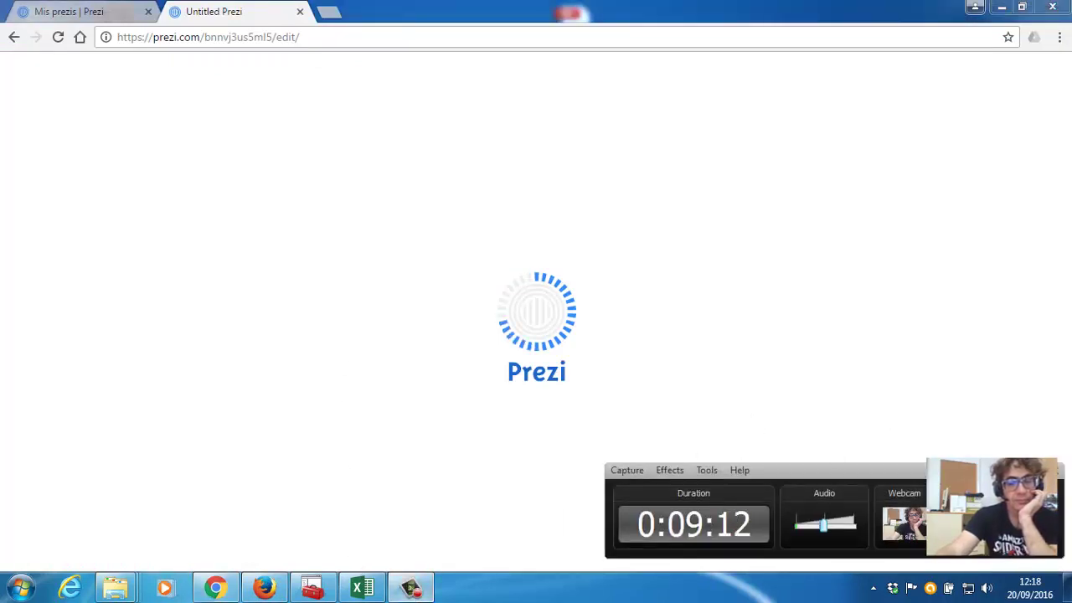
pyautogui.click(505, 242)
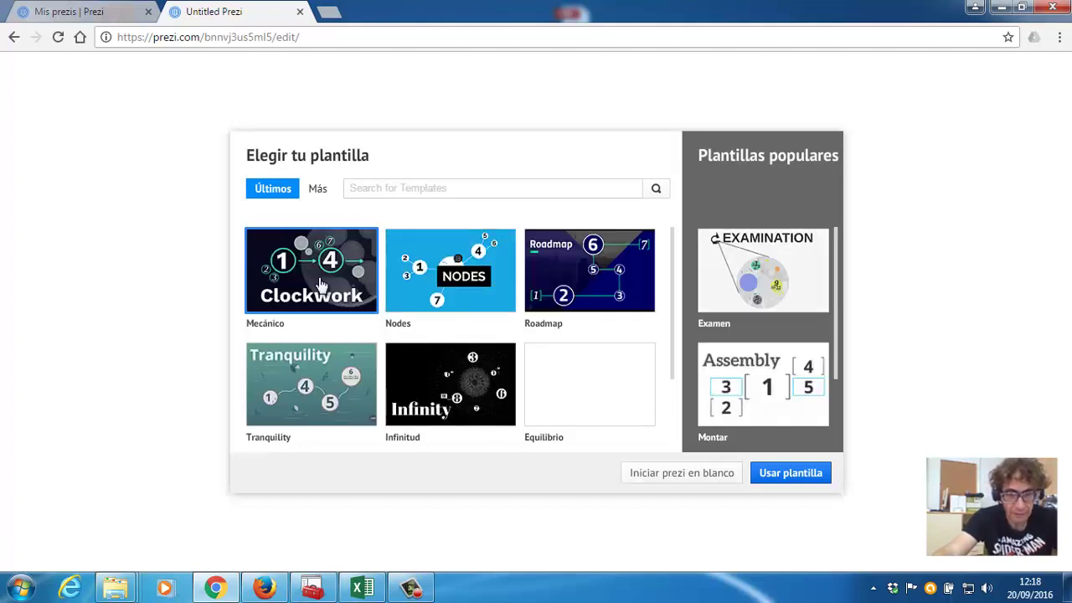
# Start the prezi from the Nodes template via 'Usar plantilla'.
pyautogui.click(434, 269)
pyautogui.click(783, 477)
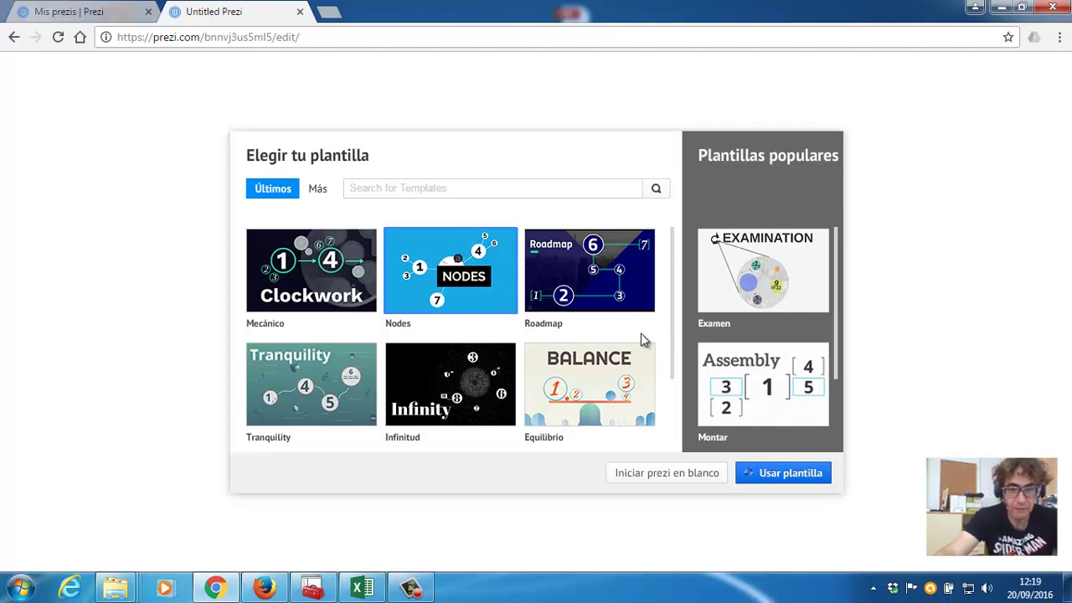
pyautogui.click(421, 589)
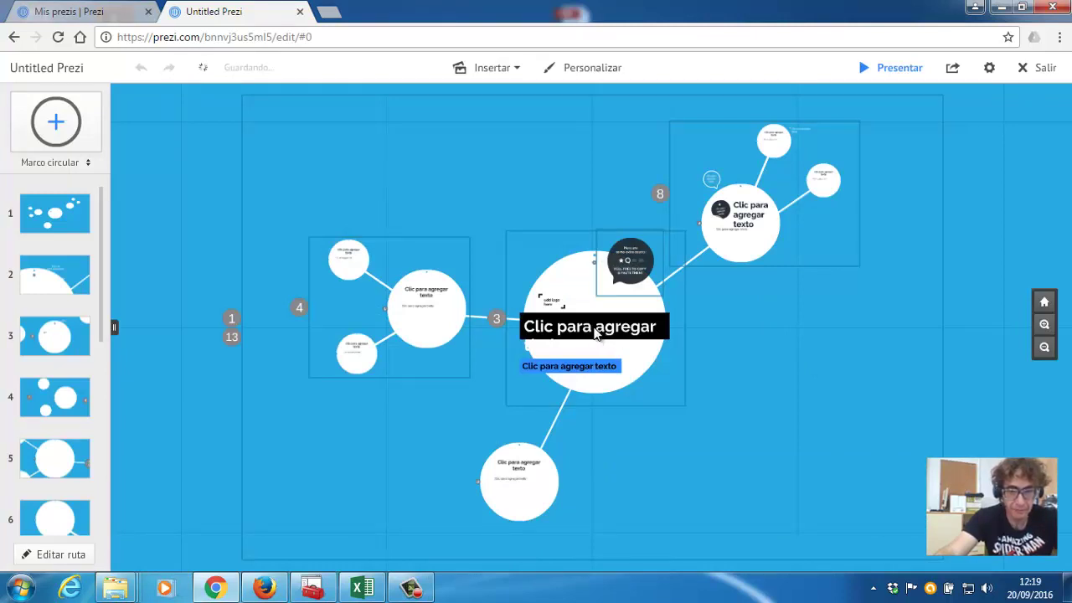
# Title the central circle 'Ensamblado y desemsanblado d', then show frame 2.
pyautogui.click(596, 334)
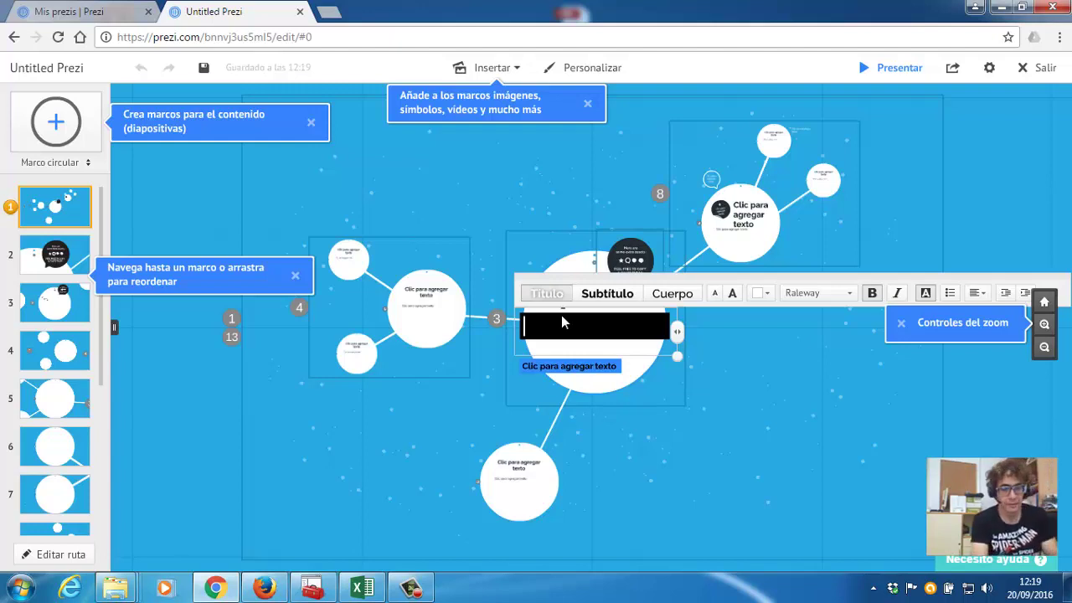
pyautogui.write('Ensamblado')
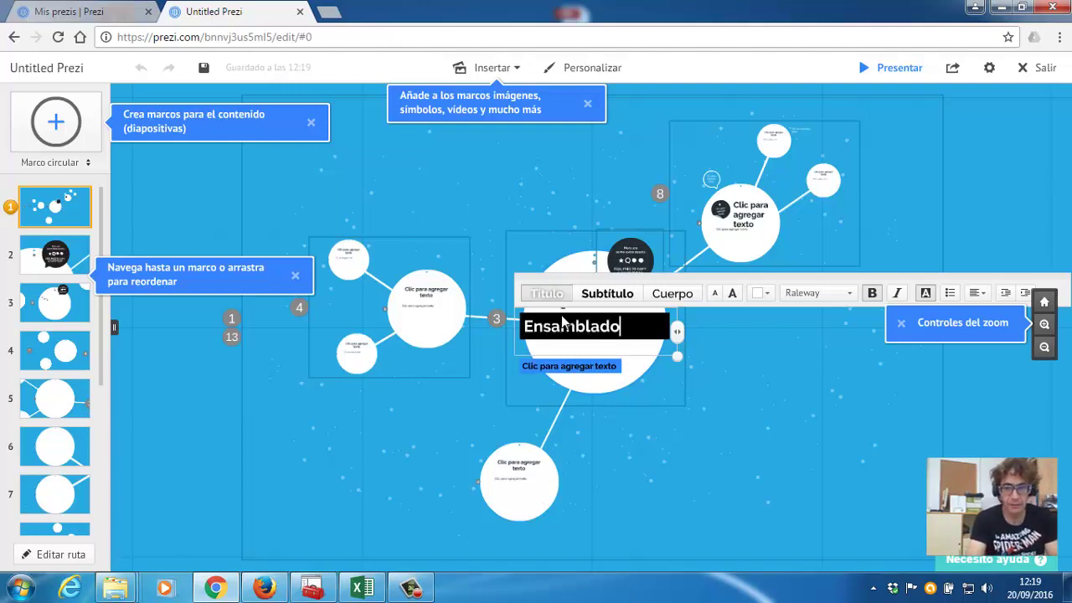
pyautogui.write(' y desemsanblado d')
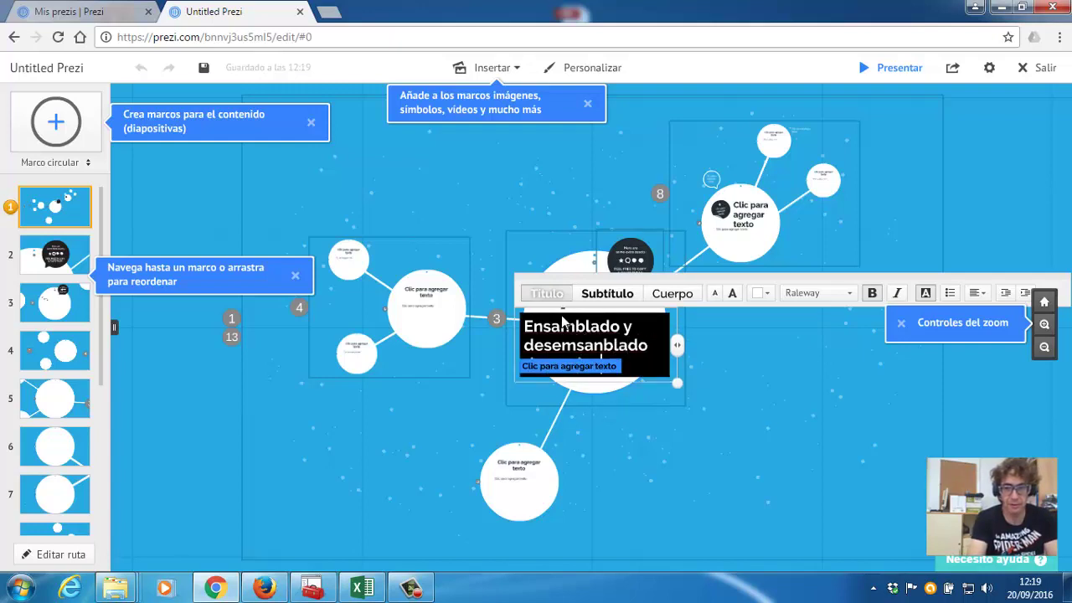
pyautogui.click(494, 374)
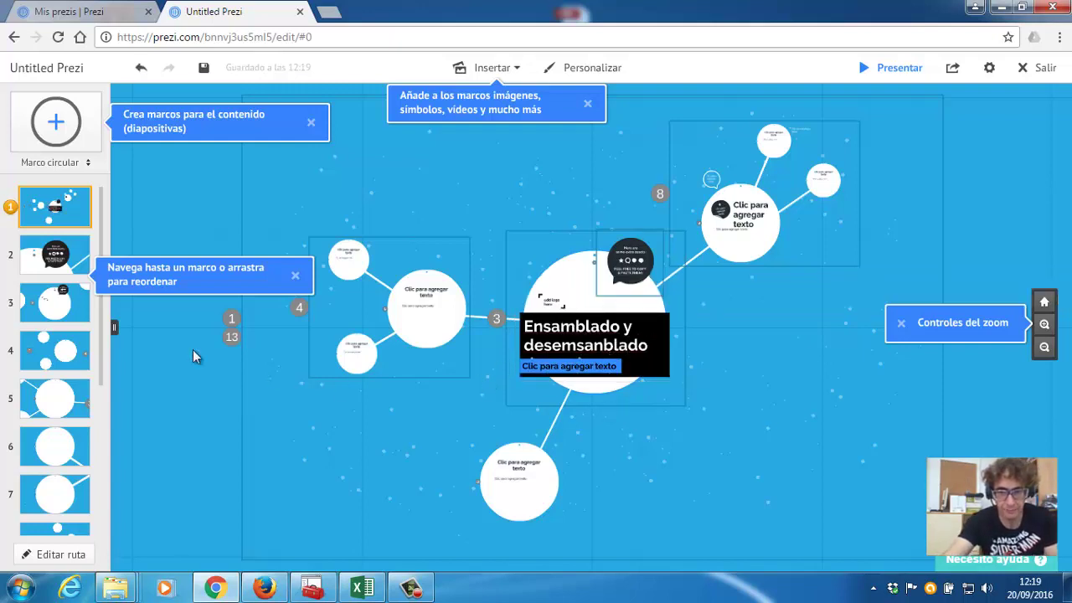
pyautogui.click(74, 269)
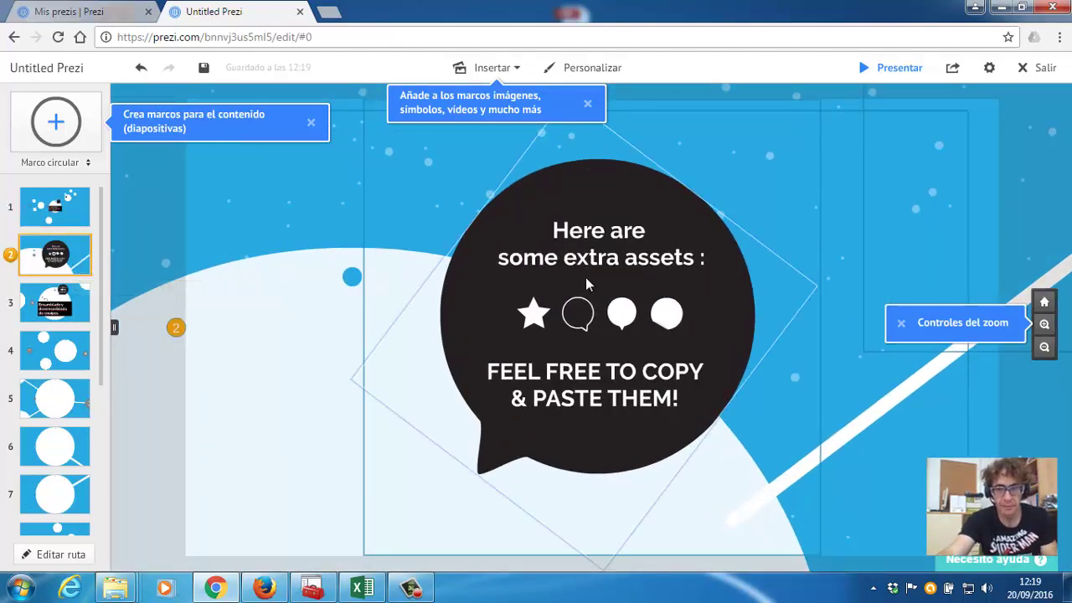
# Drag the extra-assets frame 2 to the end of the path list.
pyautogui.rightClick(29, 260)
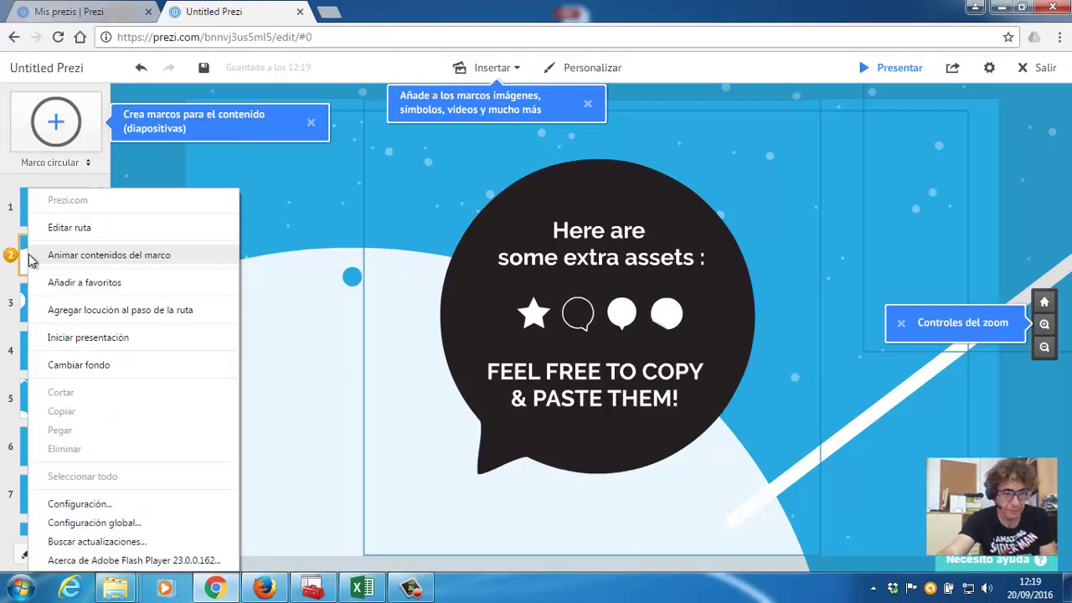
pyautogui.click(25, 258)
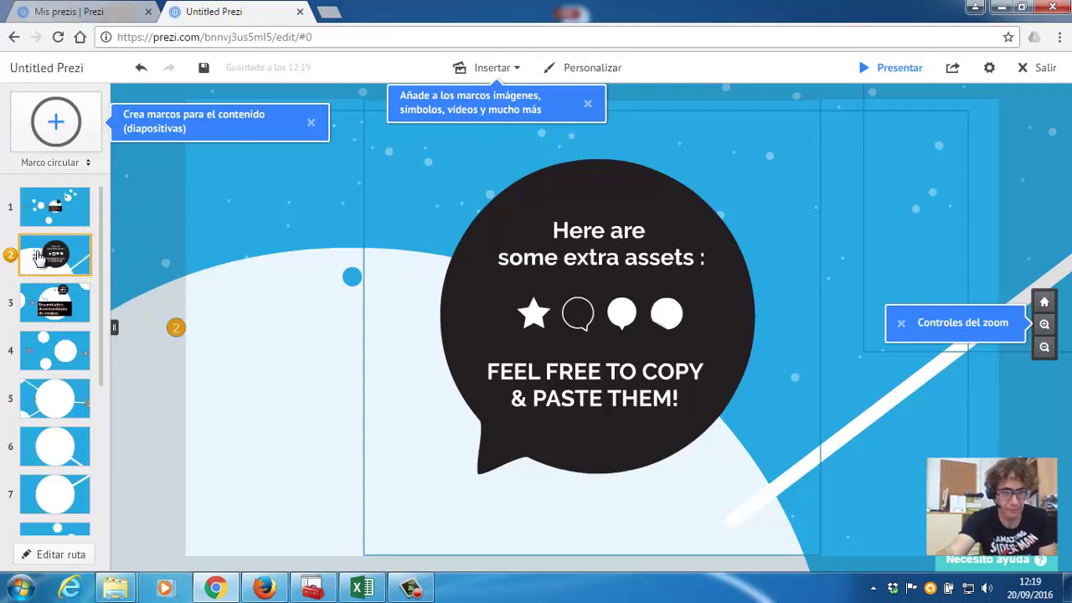
pyautogui.rightClick(61, 251)
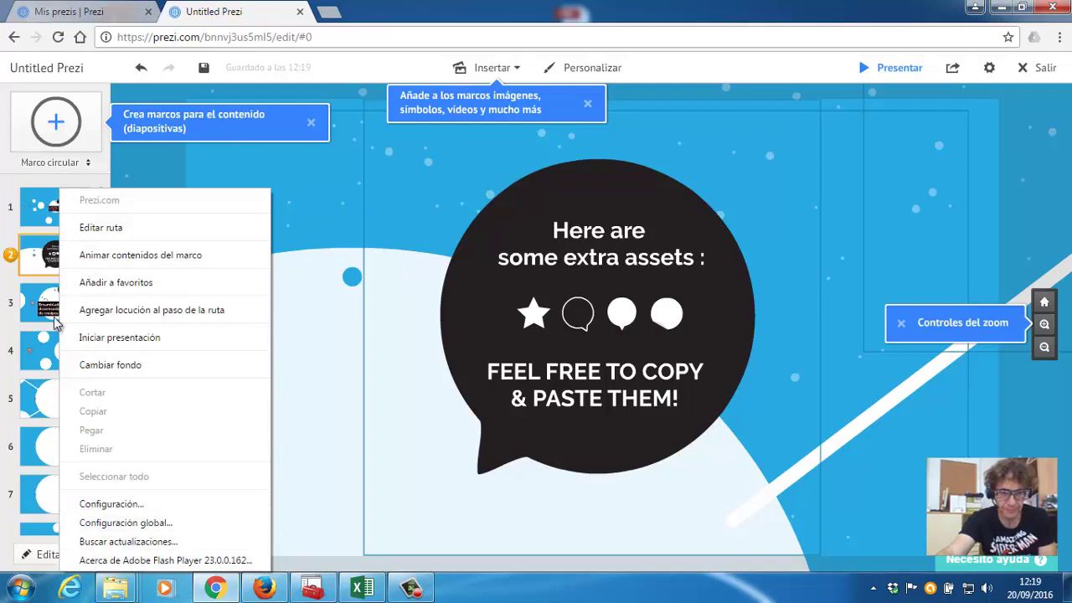
pyautogui.click(33, 251)
pyautogui.moveTo(33, 256)
pyautogui.mouseDown()
pyautogui.moveTo(6, 515)
pyautogui.moveTo(18, 476)
pyautogui.mouseUp()
pyautogui.scroll(3, 19, 343)
pyautogui.scroll(1, 21, 346)
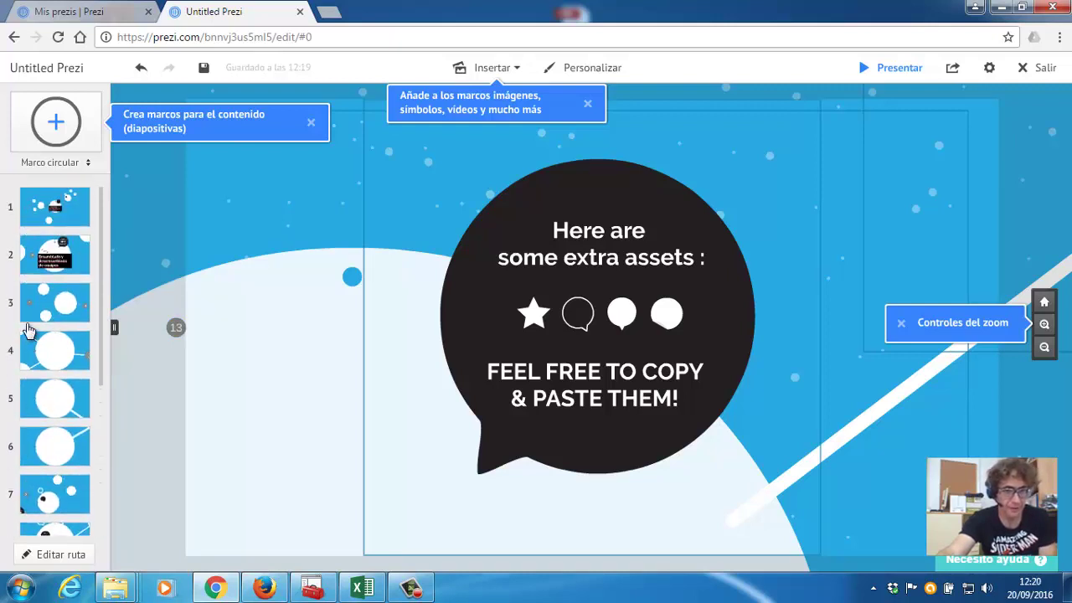
# Go to frame 3 and start editing its big circle's title.
pyautogui.click(54, 259)
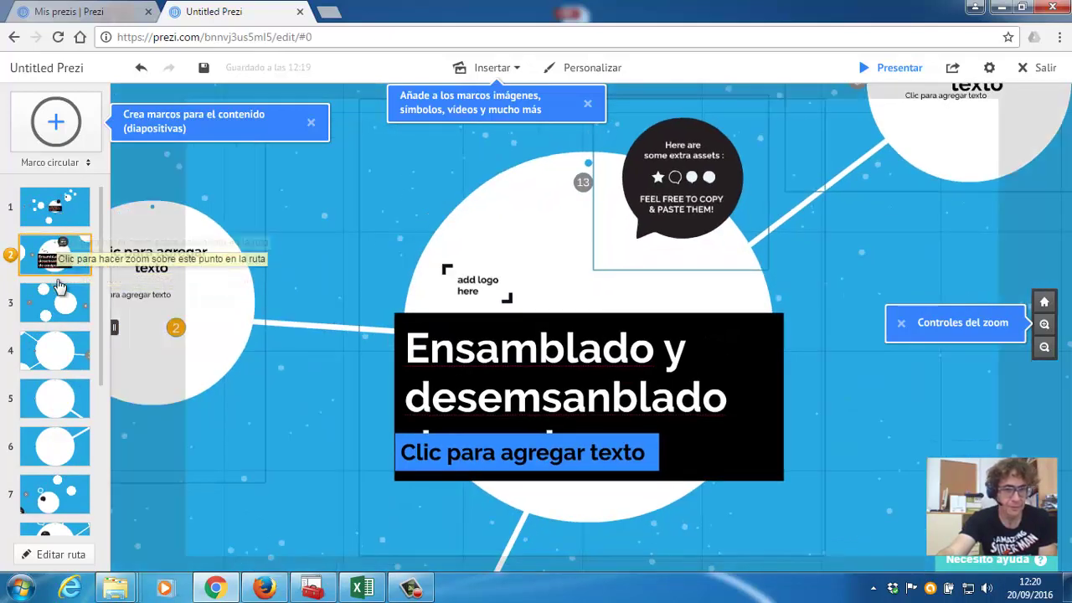
pyautogui.click(58, 288)
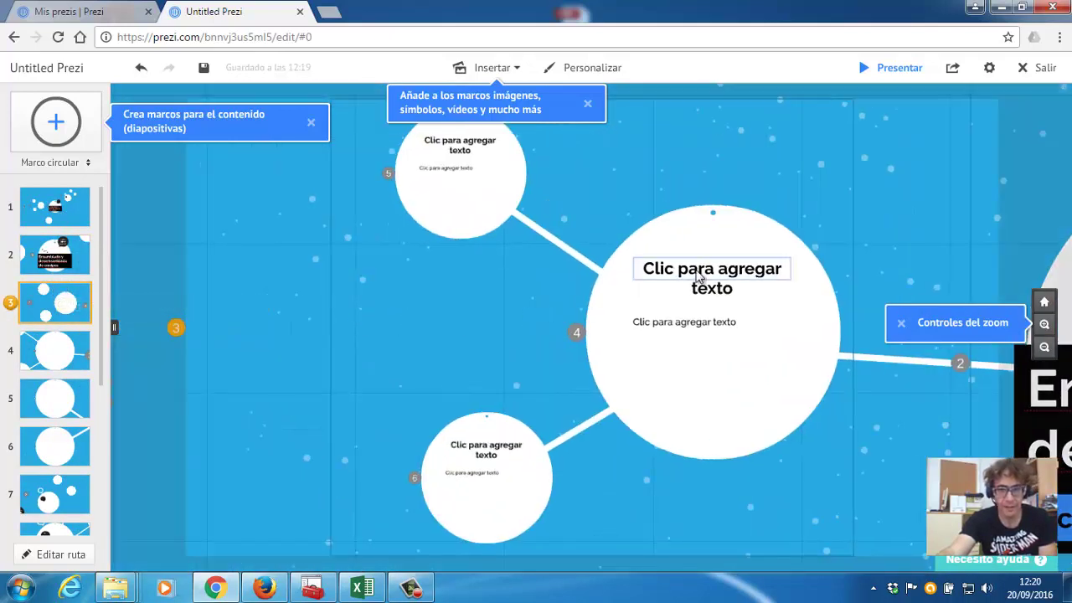
pyautogui.click(680, 283)
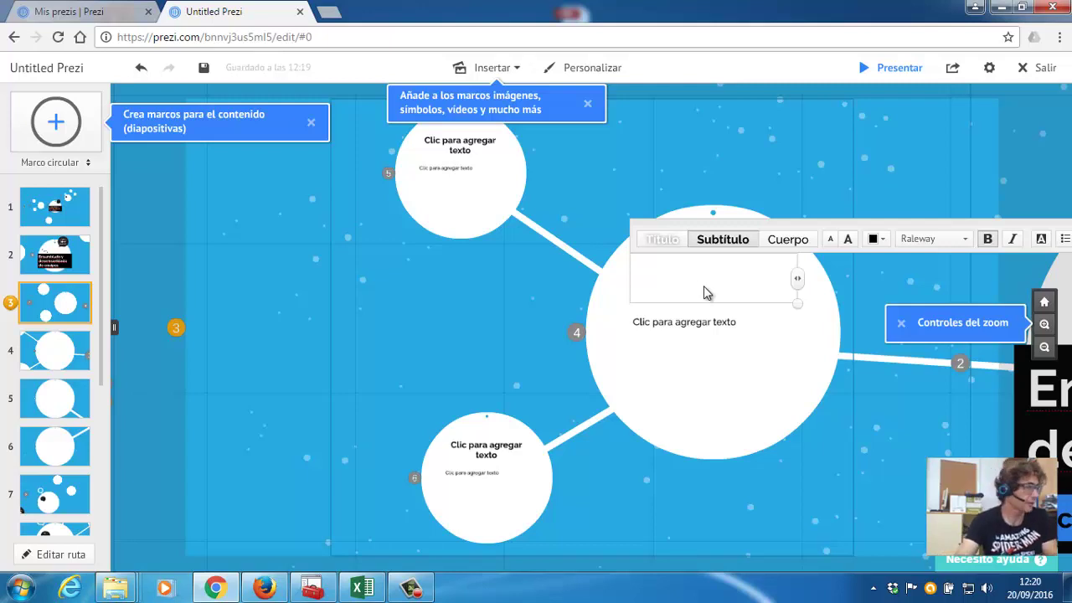